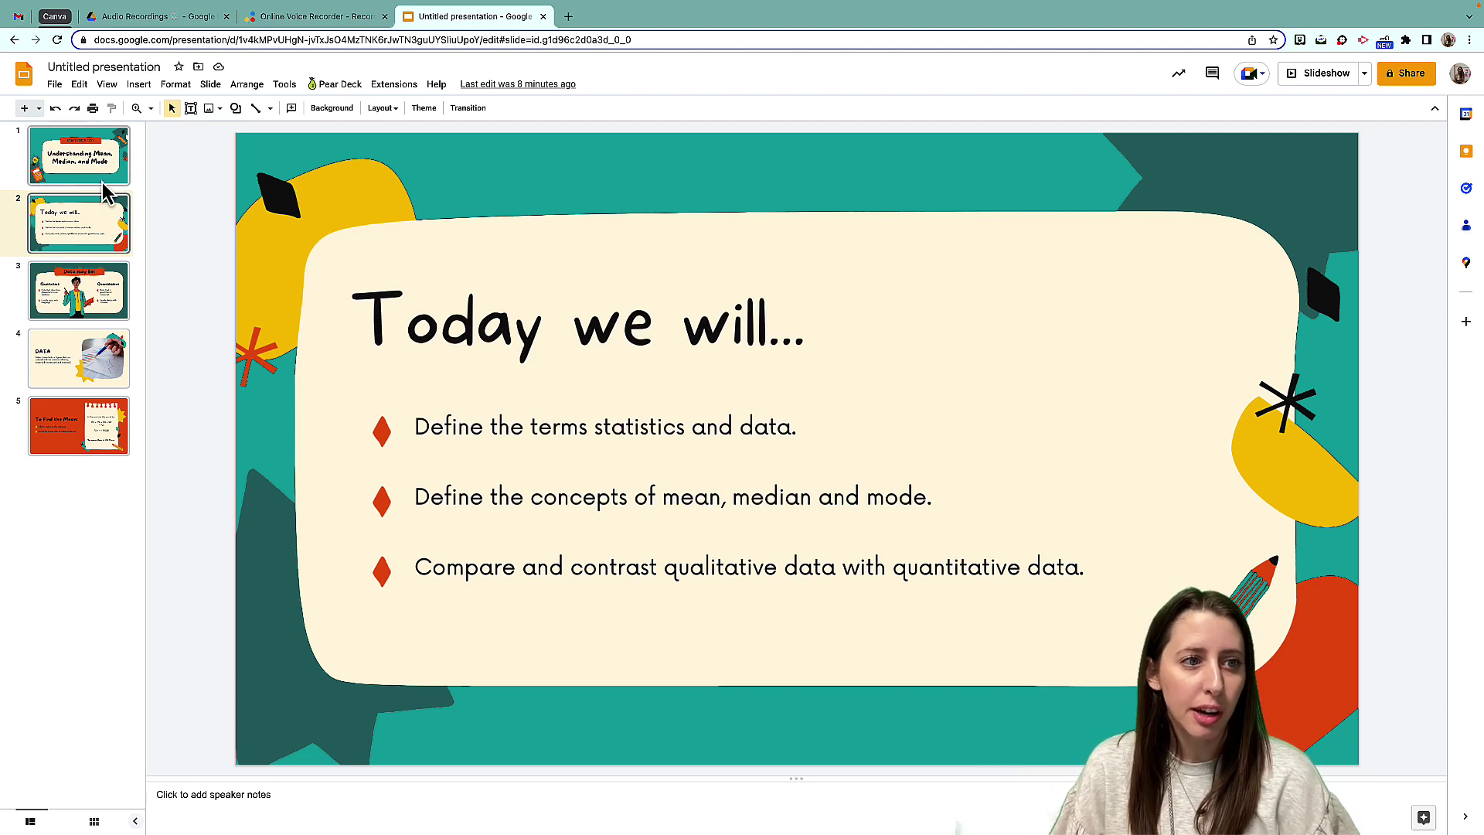
Page through slides 3 and 4 to the DATA slide, then start a narration recording in Online Voice Recorder
left_click(112, 312)
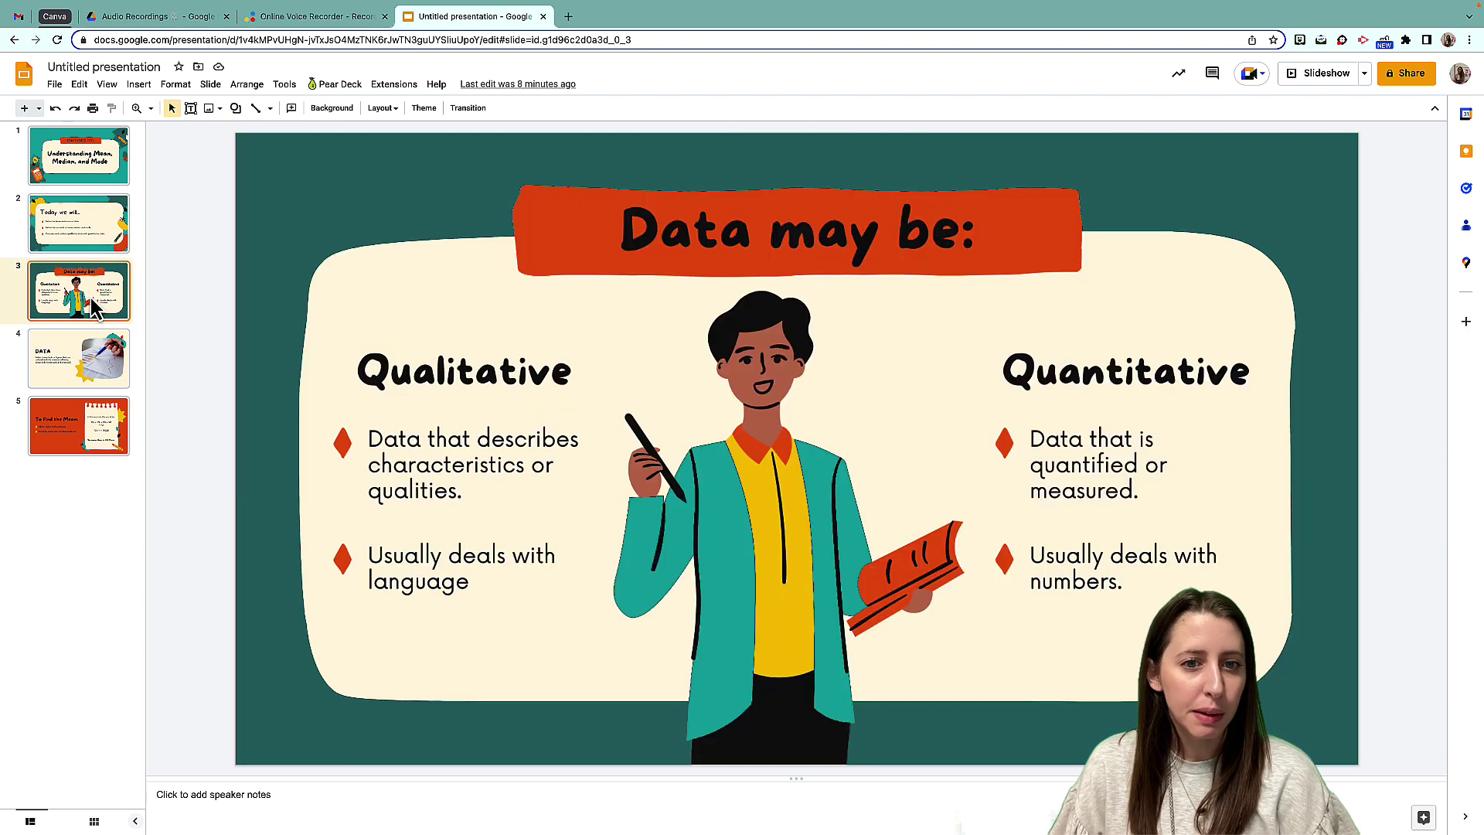
left_click(91, 372)
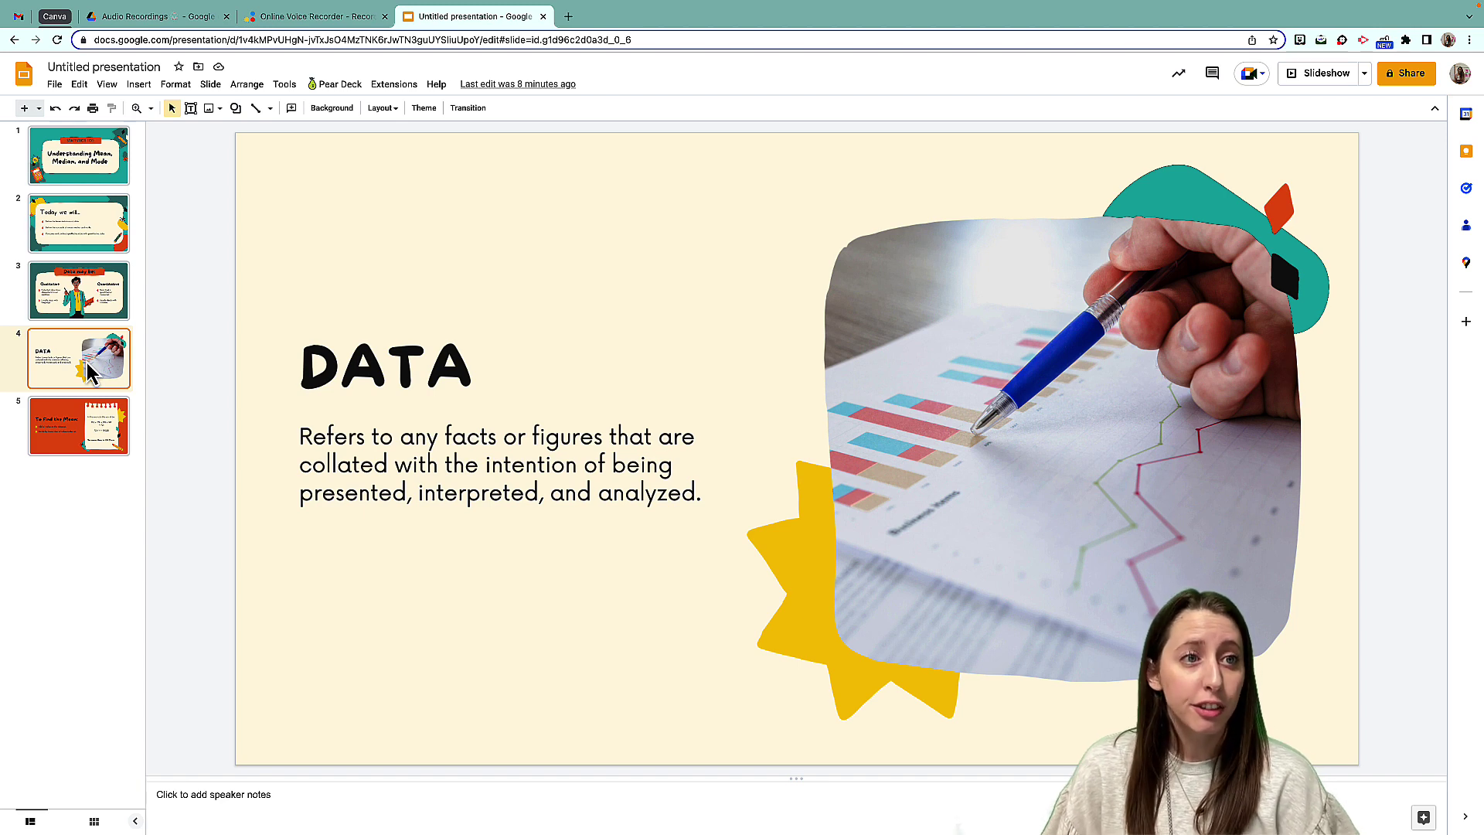
left_click(305, 16)
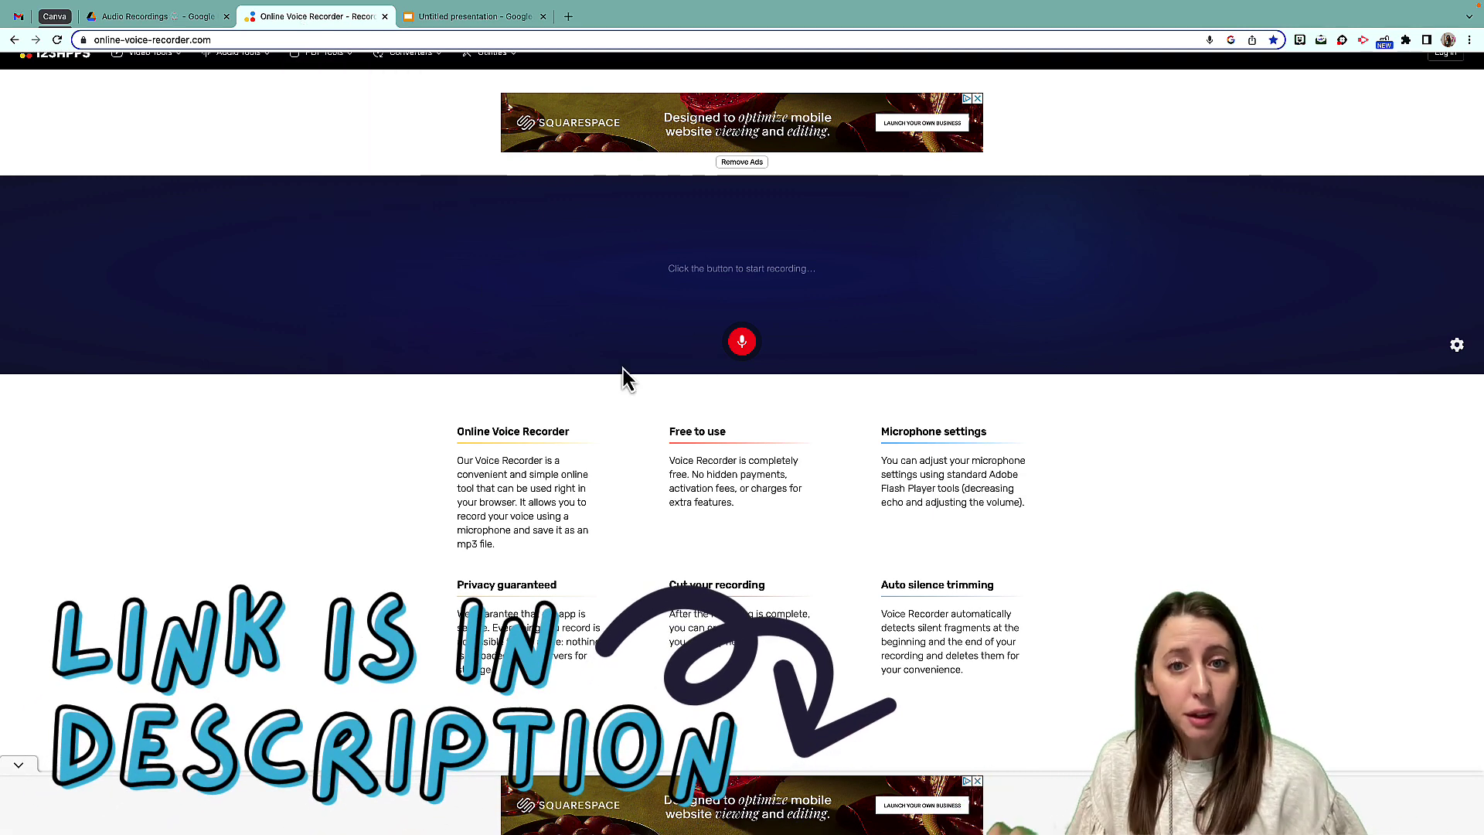
left_click(743, 345)
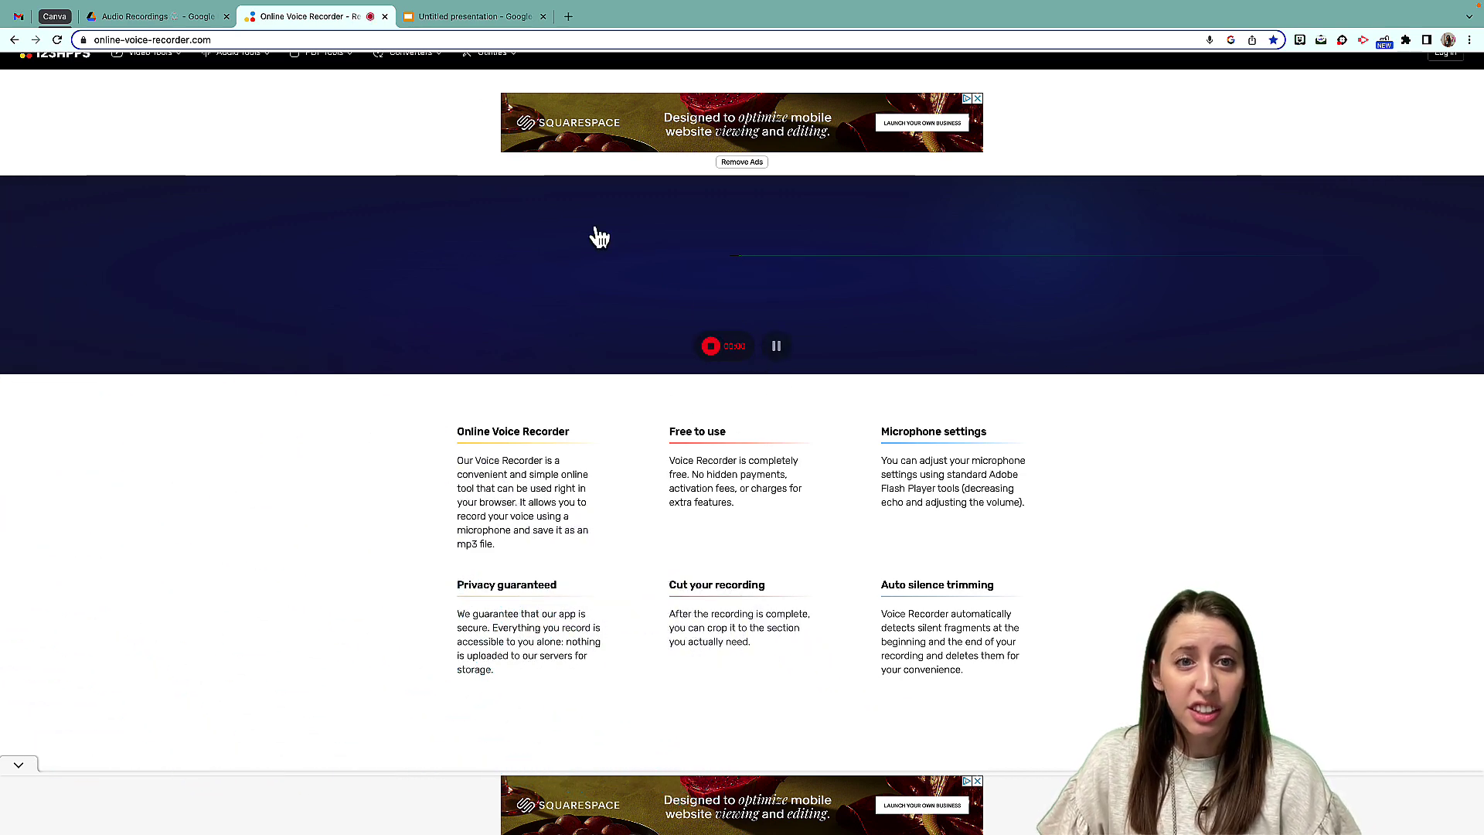
Show the 'Today we will...' slide in the deck, then return to the recording still in progress
left_click(450, 18)
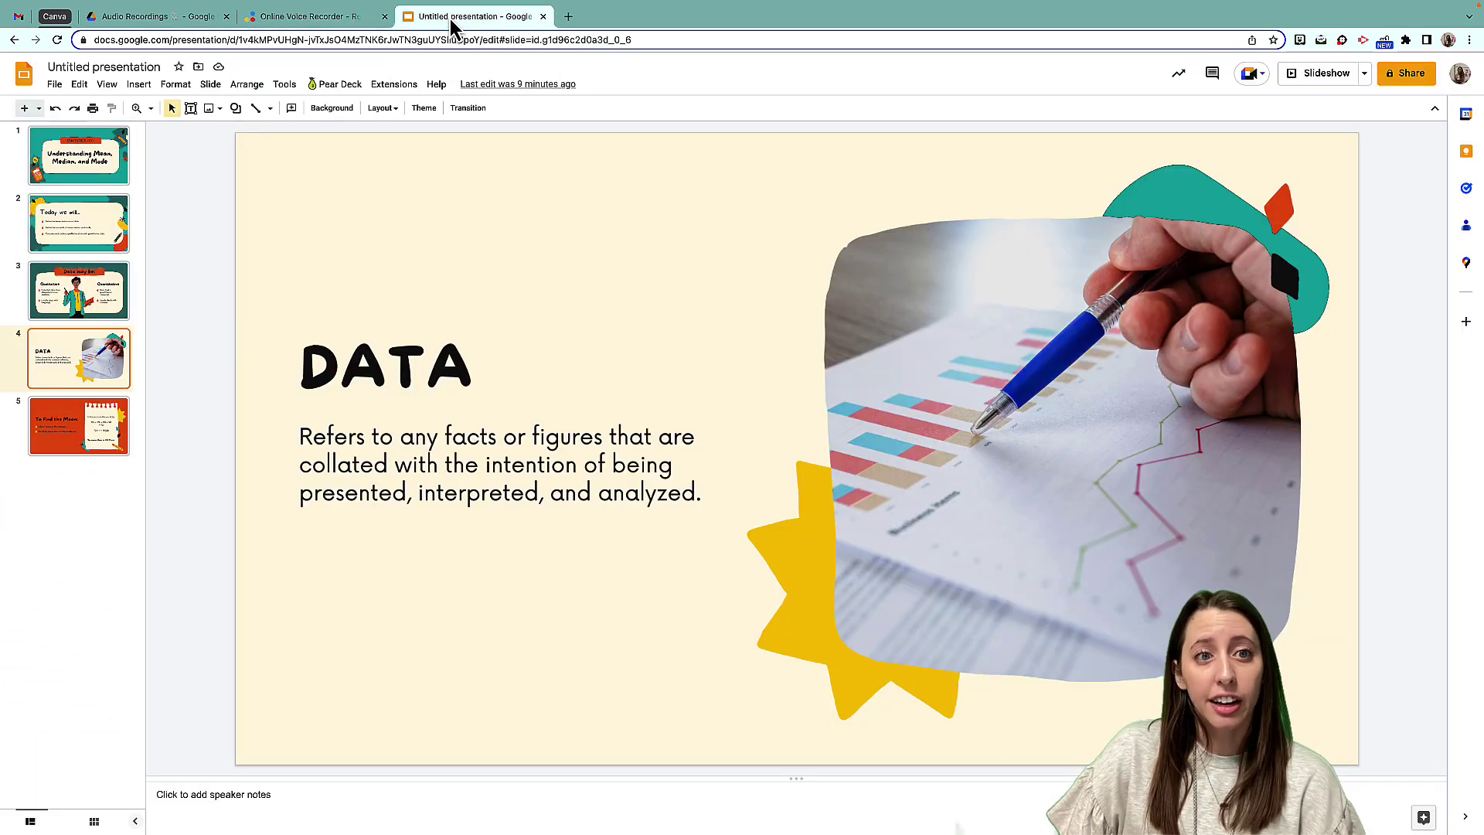
left_click(79, 228)
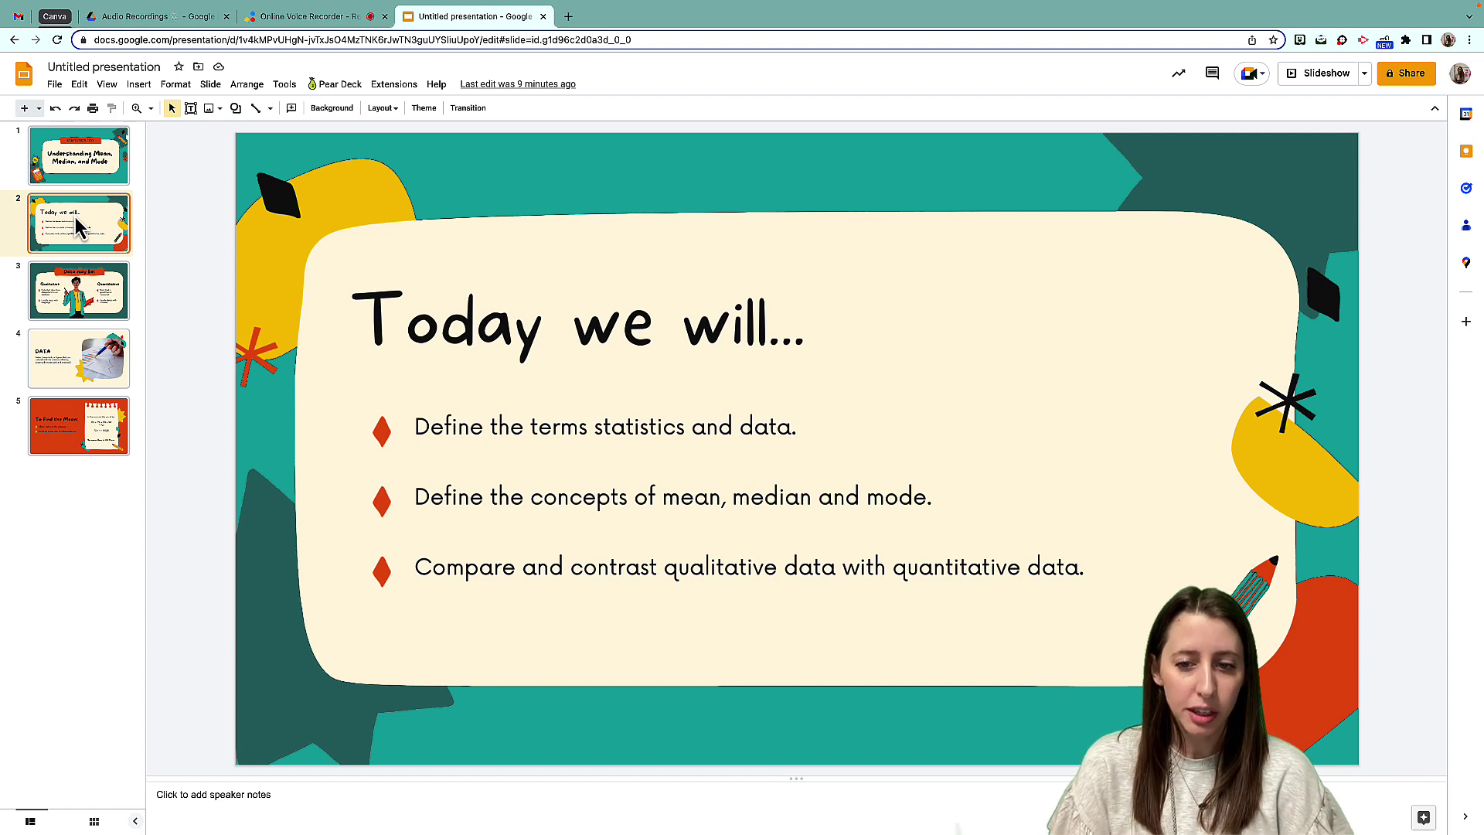
left_click(313, 18)
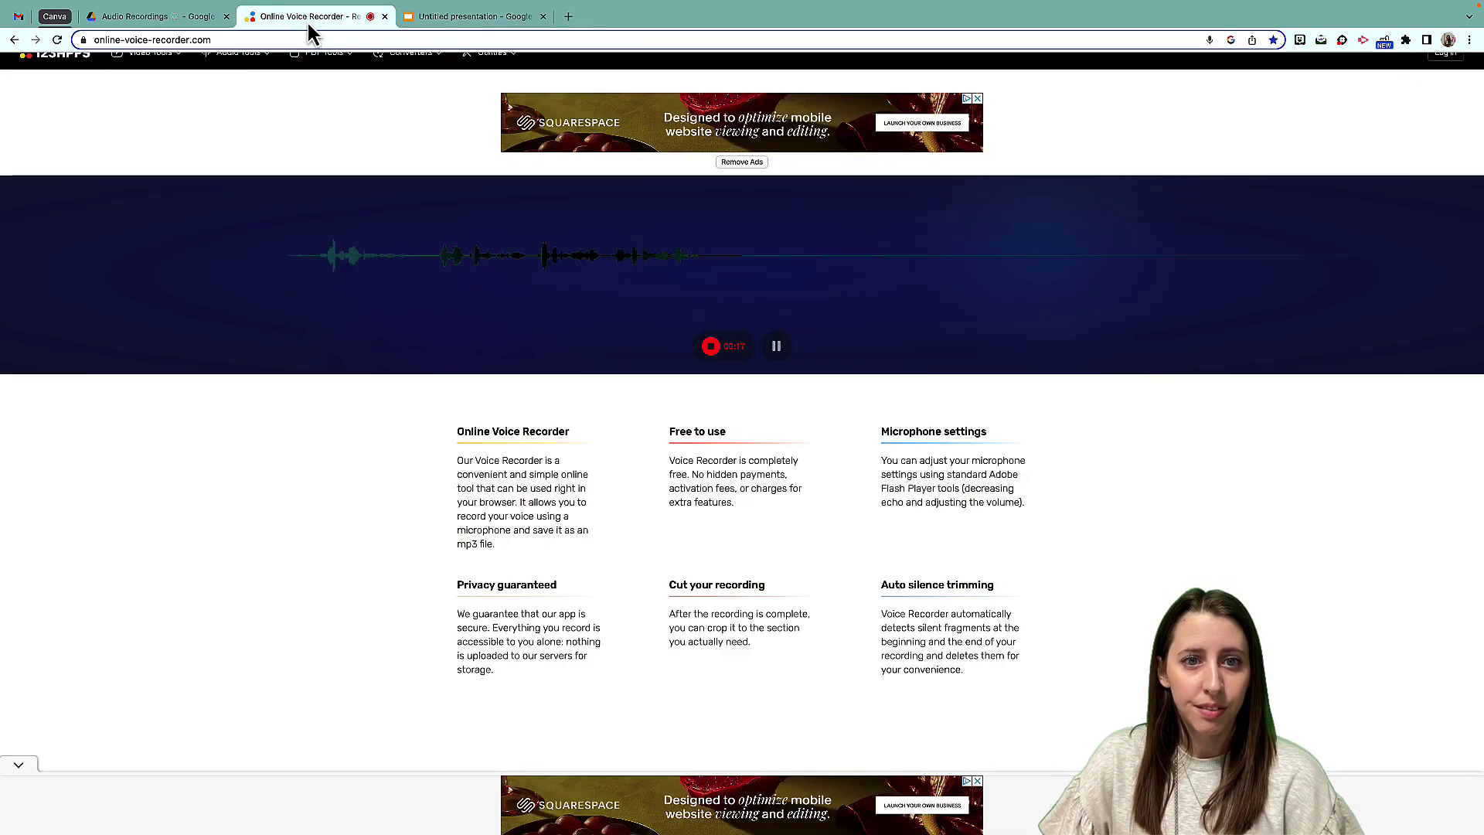
Stop the narration, trim it to 00:05.4–00:15.8, and save it as an MP3
left_click(710, 346)
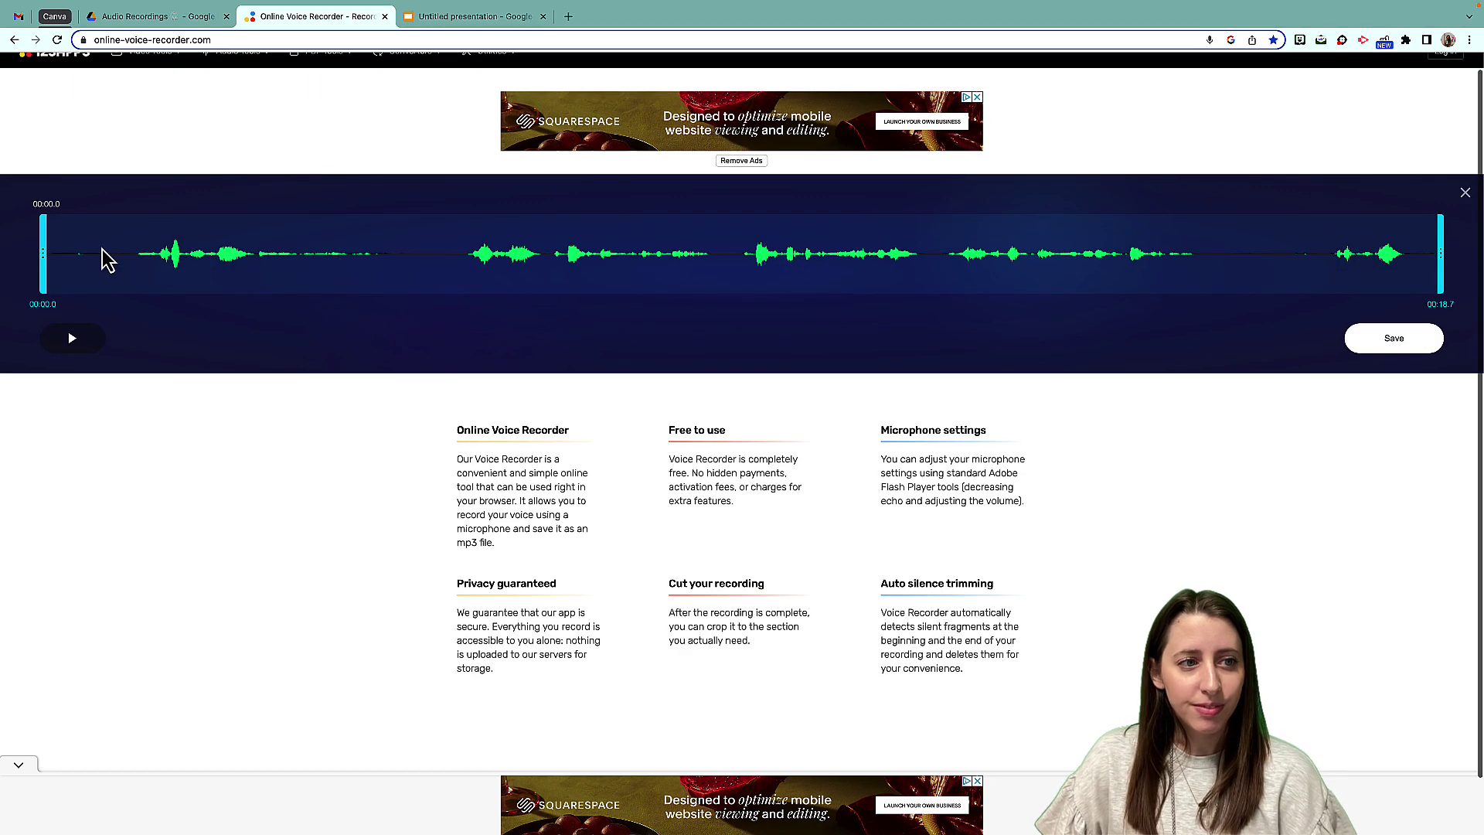
left_click_drag(42, 241, 450, 225)
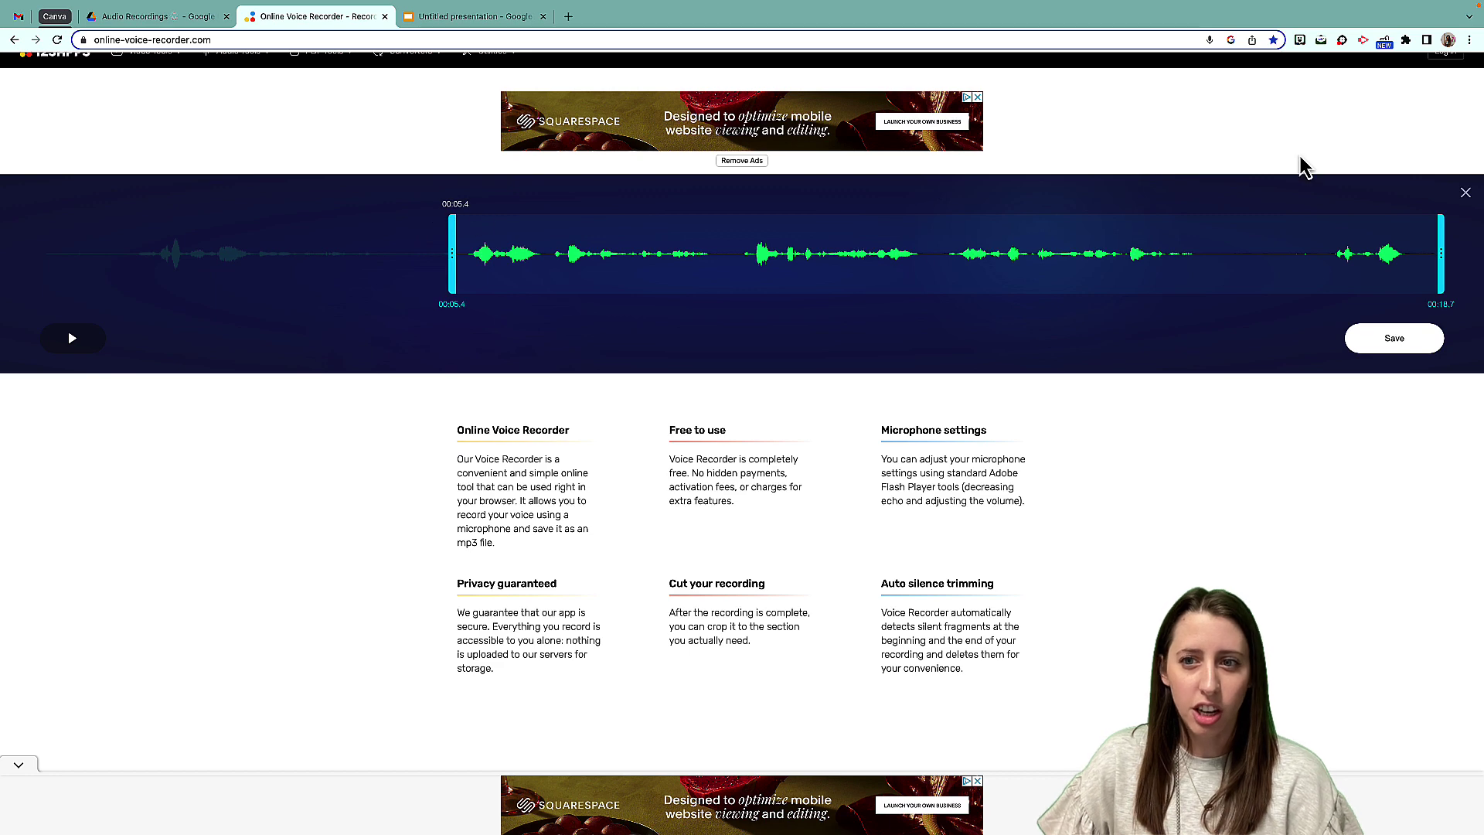
left_click_drag(1442, 243, 1234, 244)
left_click(1423, 348)
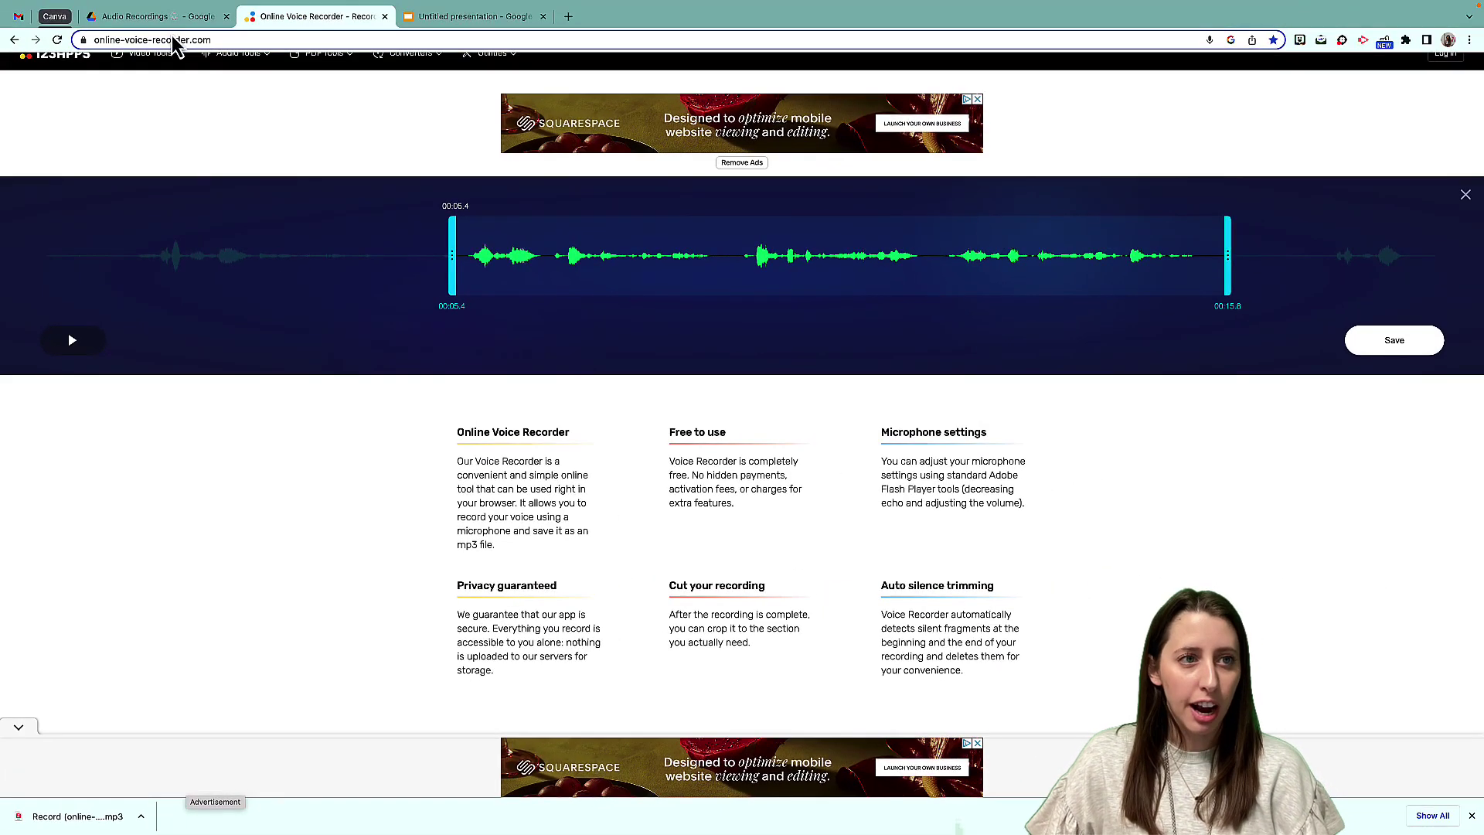
left_click(163, 16)
Create a new folder named 'Audio Recordings' in My Drive
left_click(191, 114)
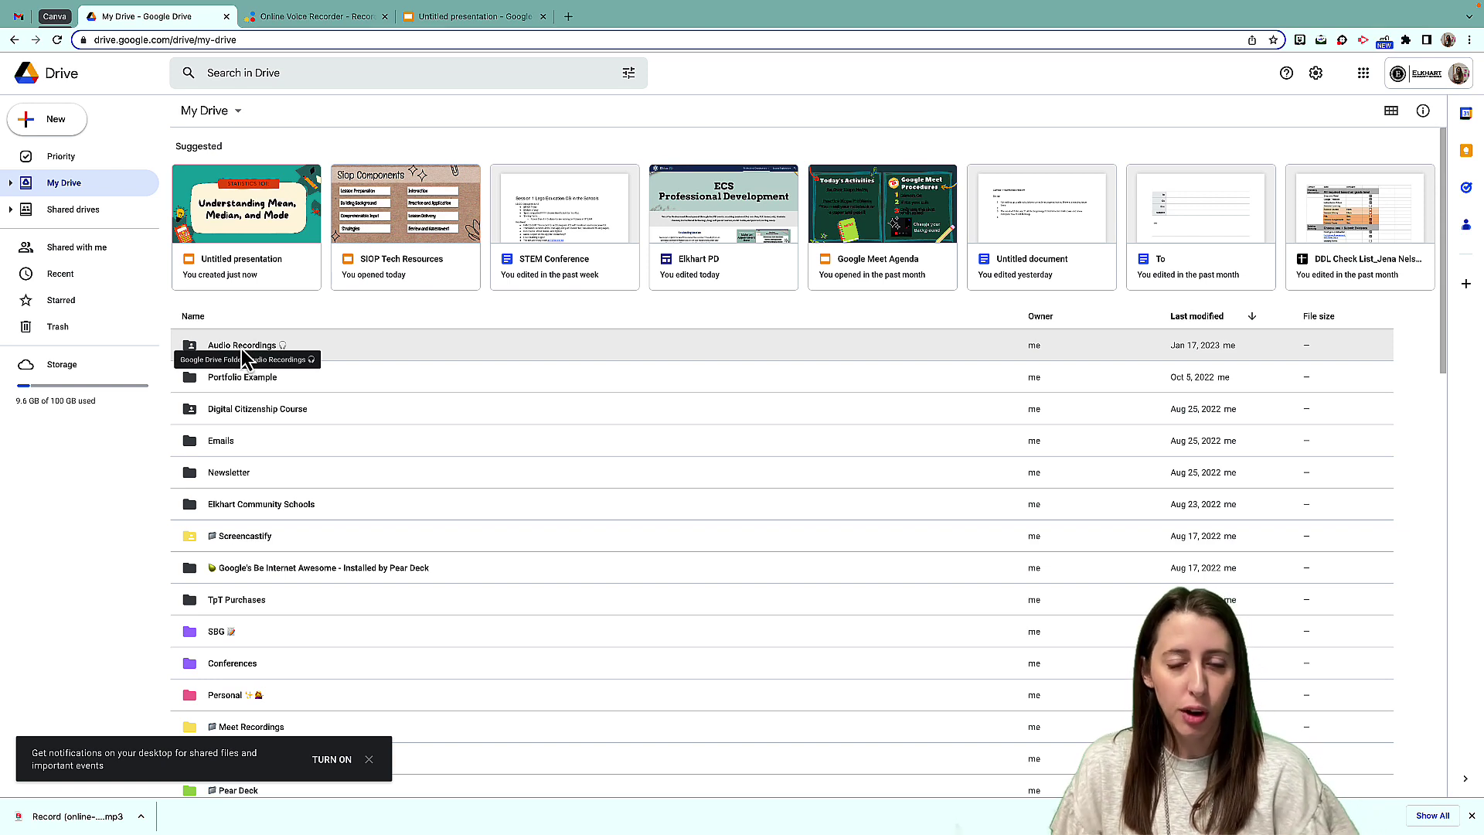
left_click(36, 124)
left_click(68, 123)
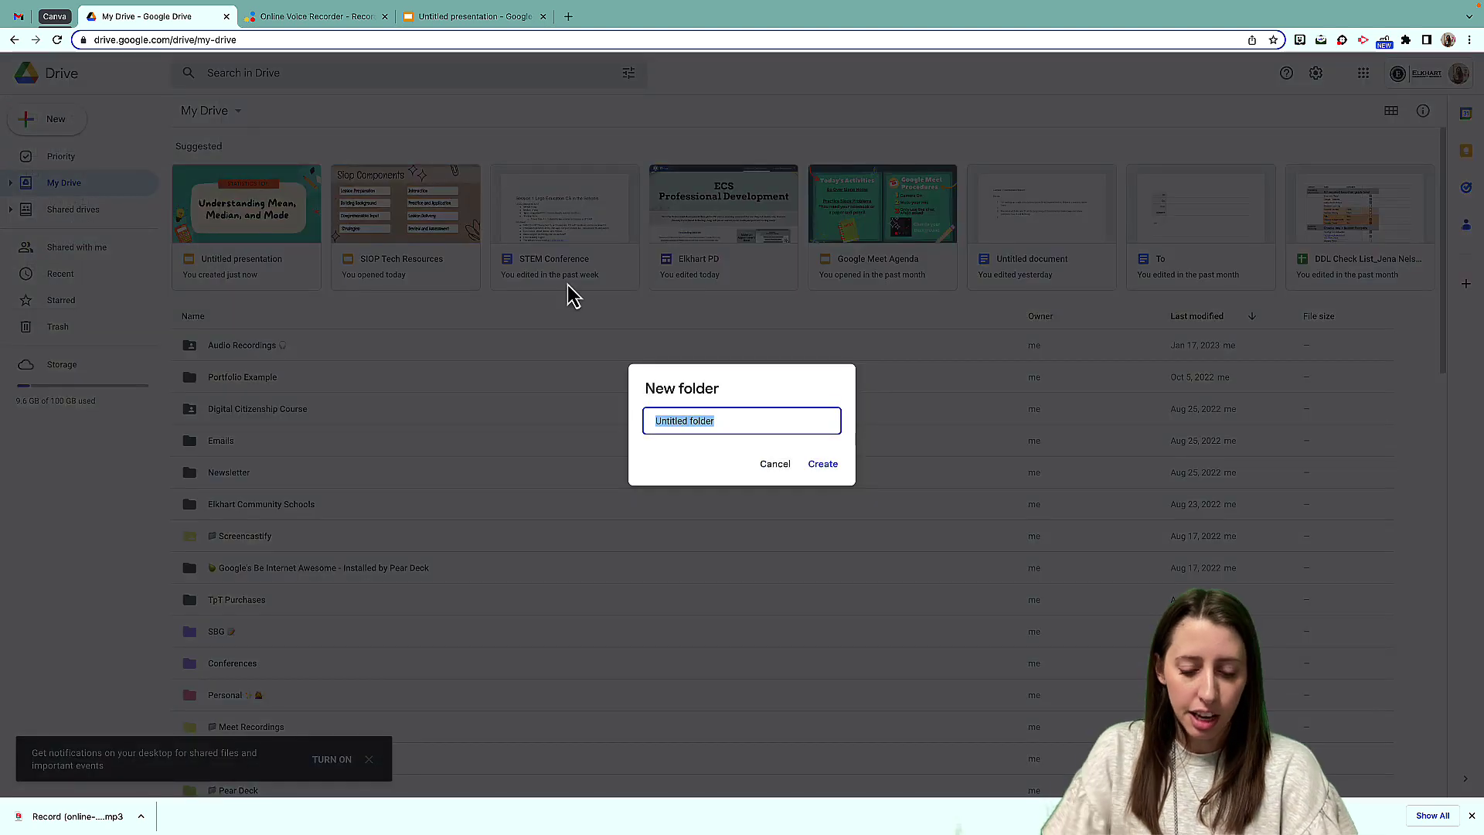
type("Q")
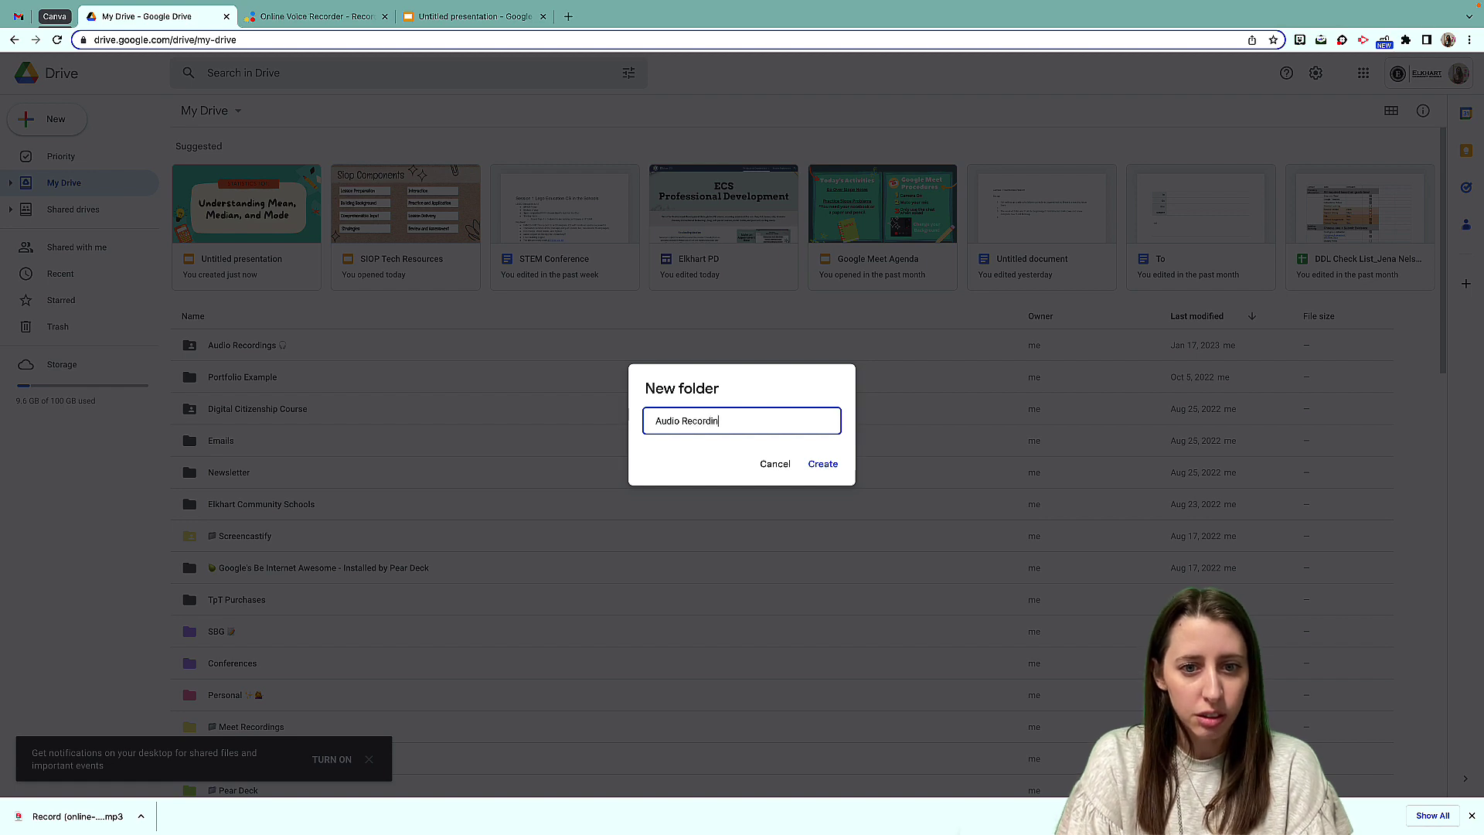
key("Return")
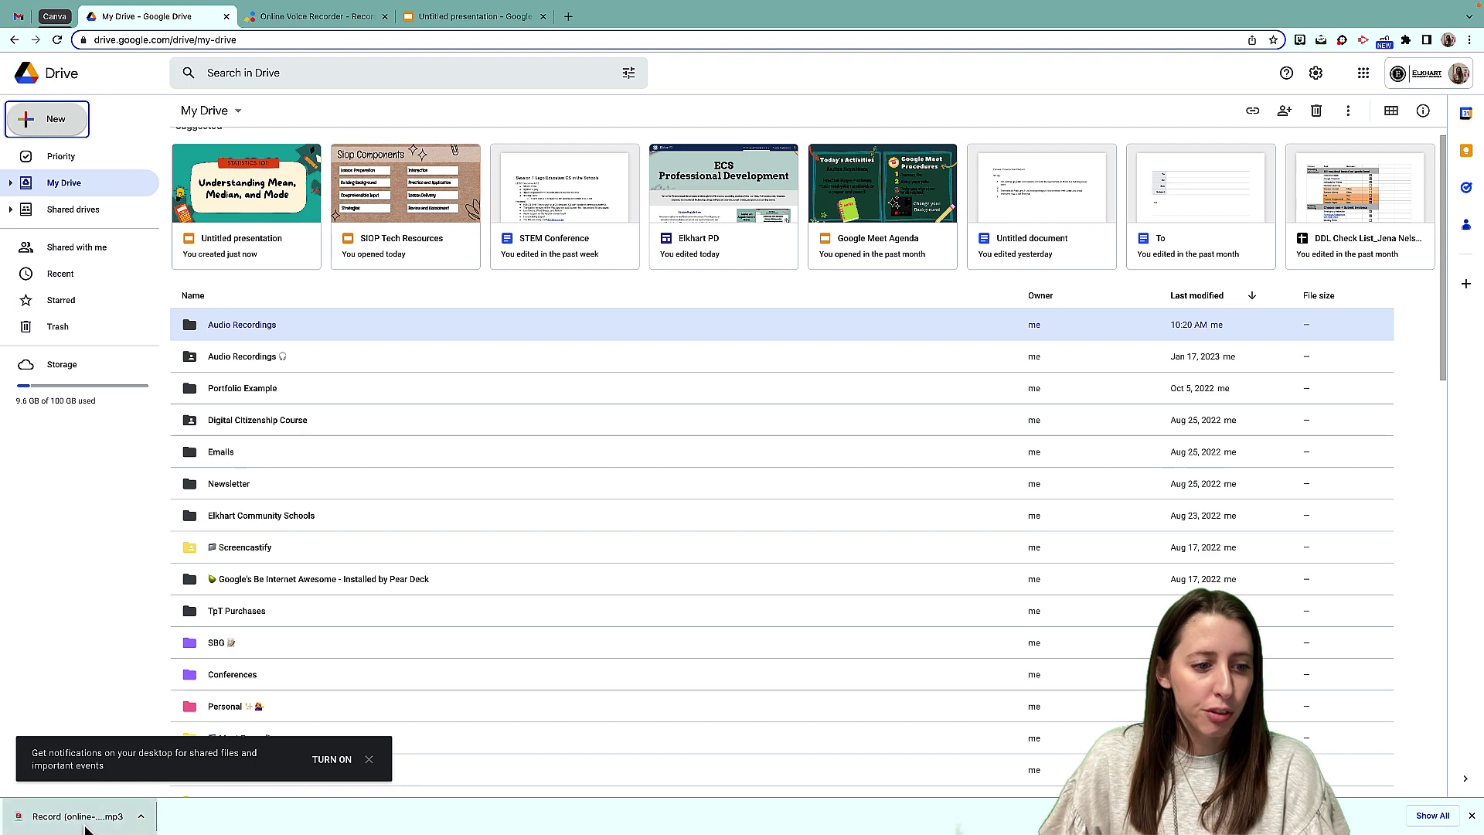
Upload the downloaded narration MP3 into the Audio Recordings folder and open the folder
left_click_drag(77, 816, 288, 325)
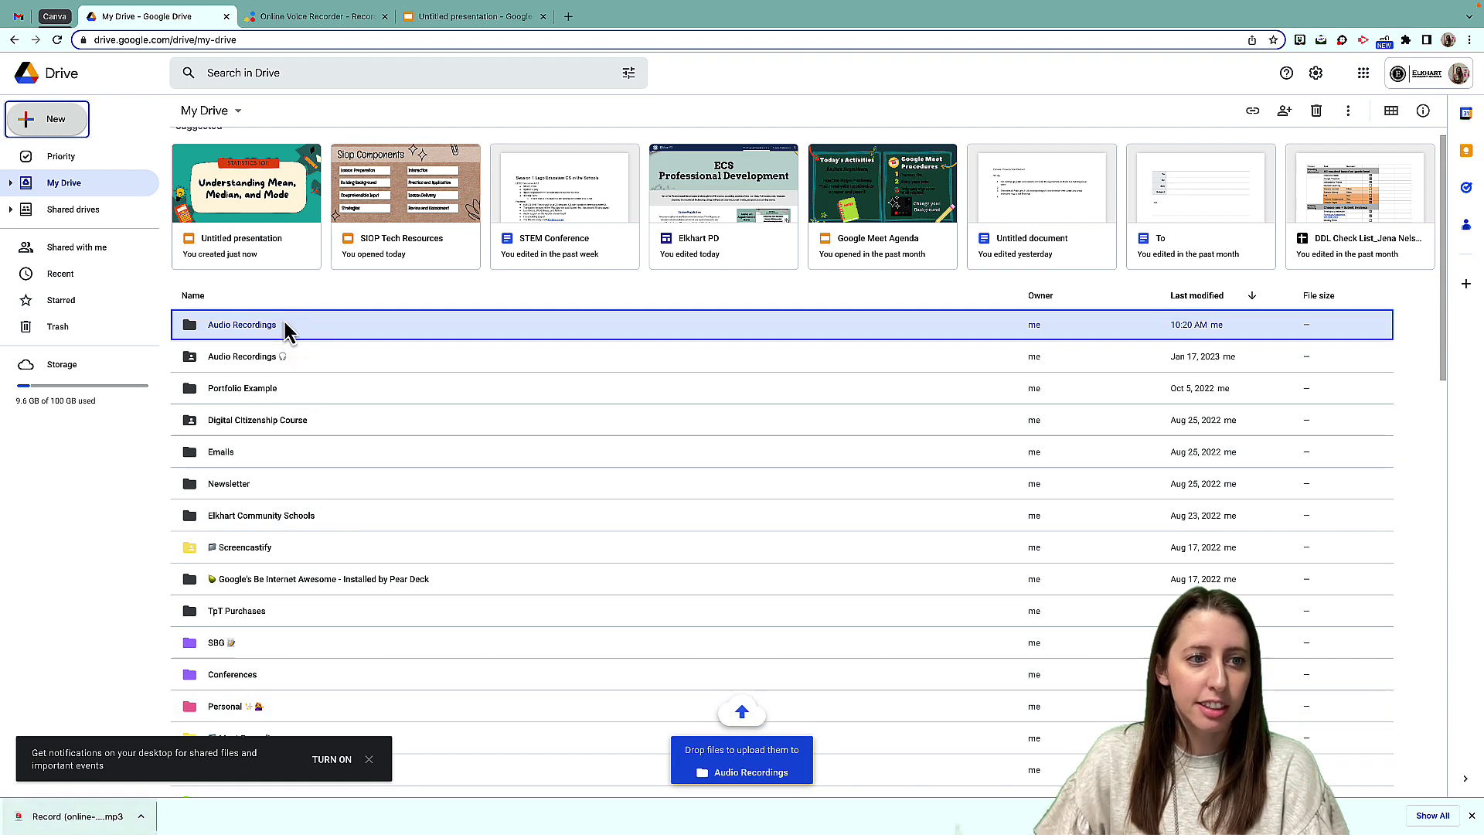
scroll(286, 329, "down", 1)
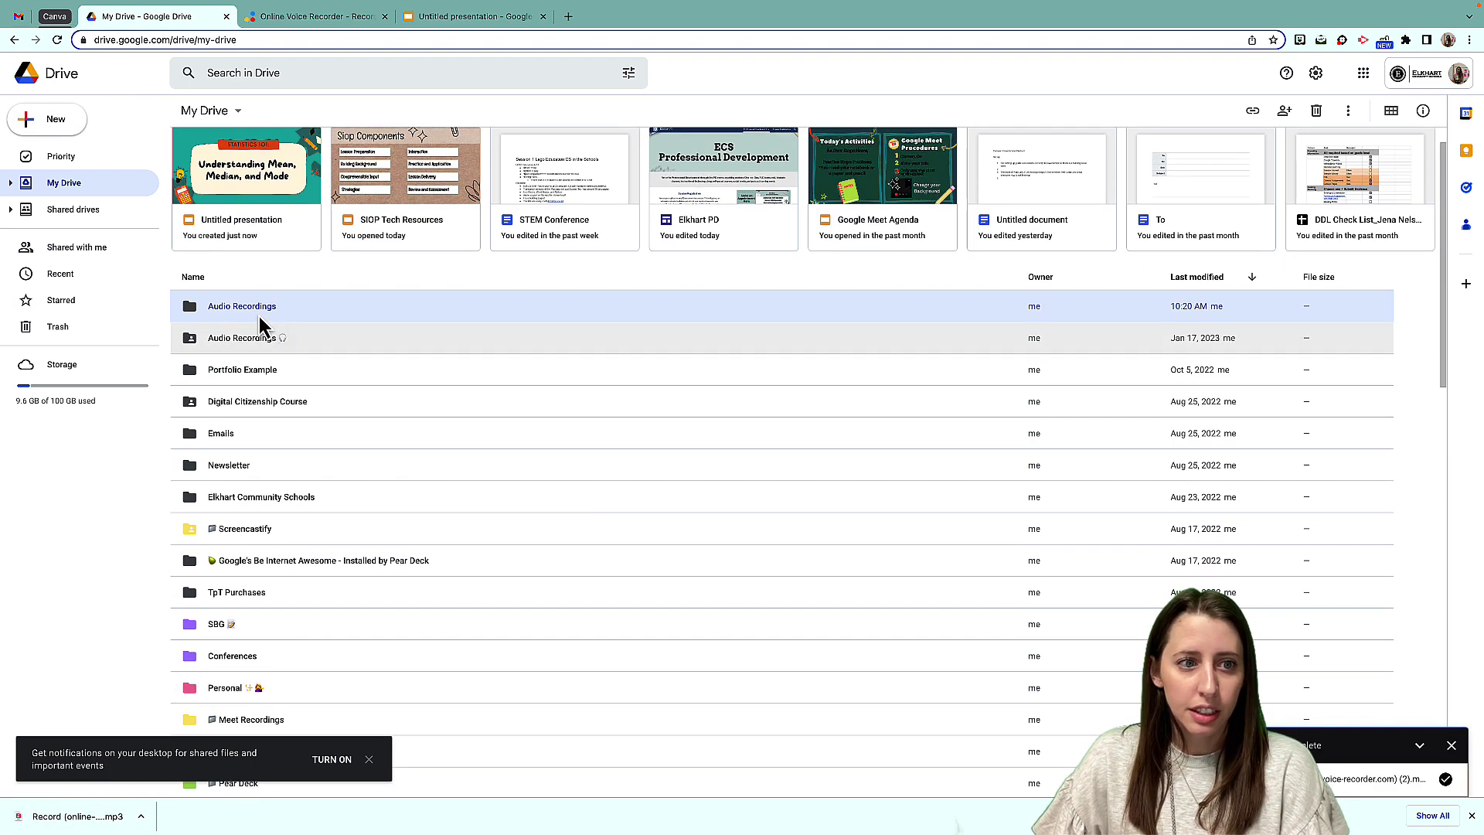
double_click(256, 316)
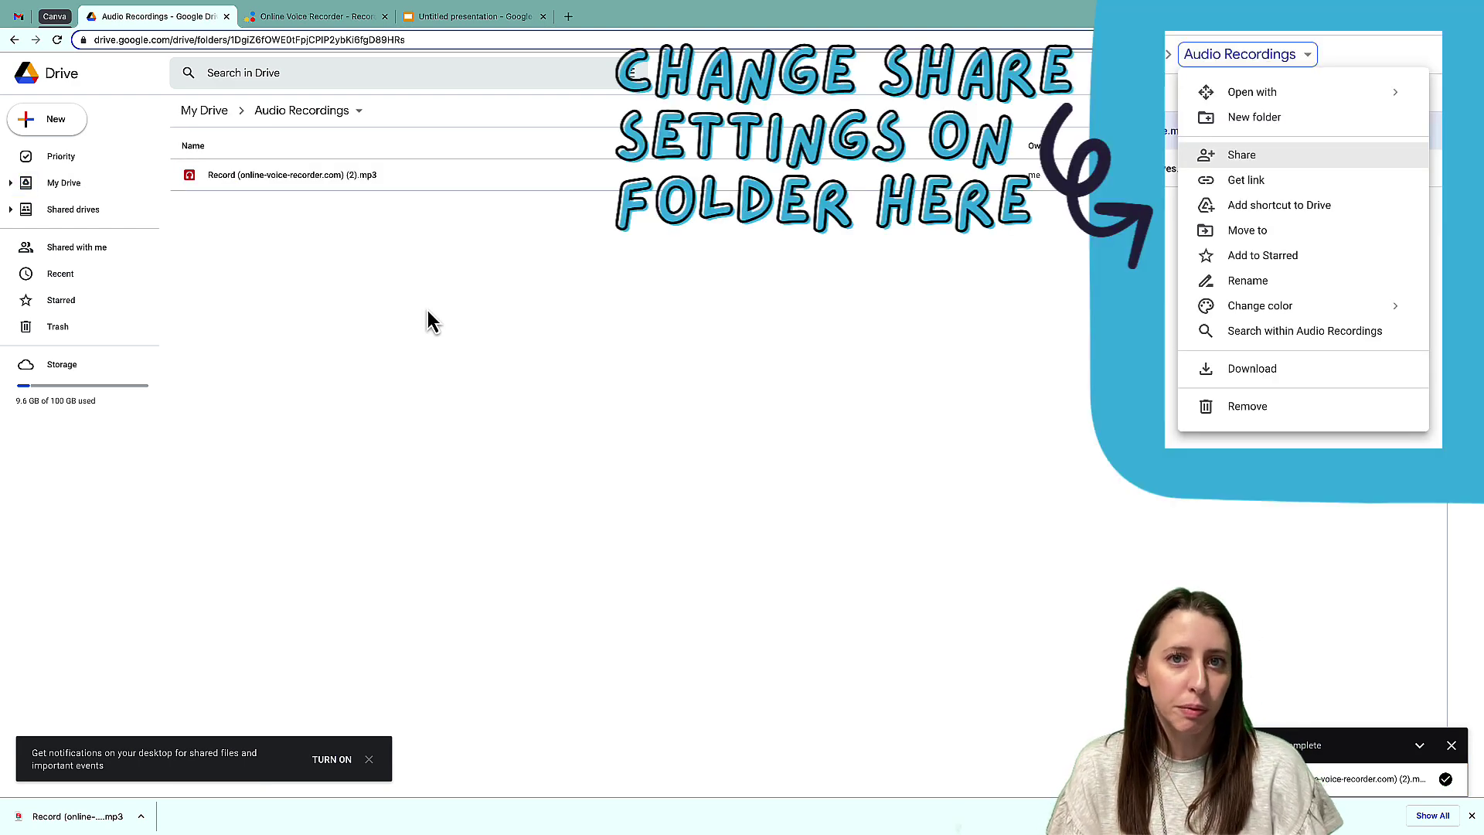
Make the Audio Recordings folder viewable by anyone with the link
left_click(360, 113)
left_click(321, 197)
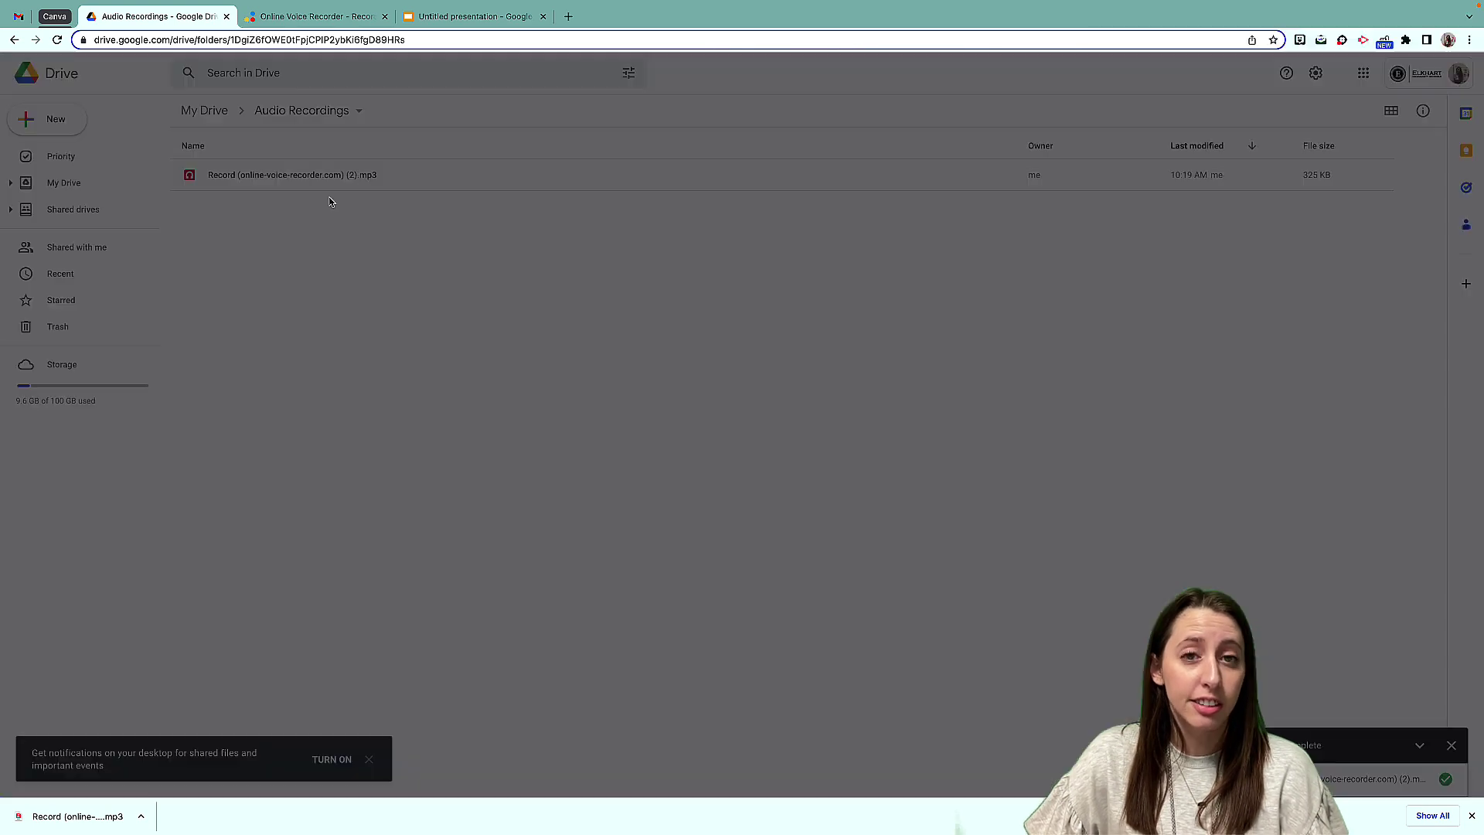
left_click(639, 502)
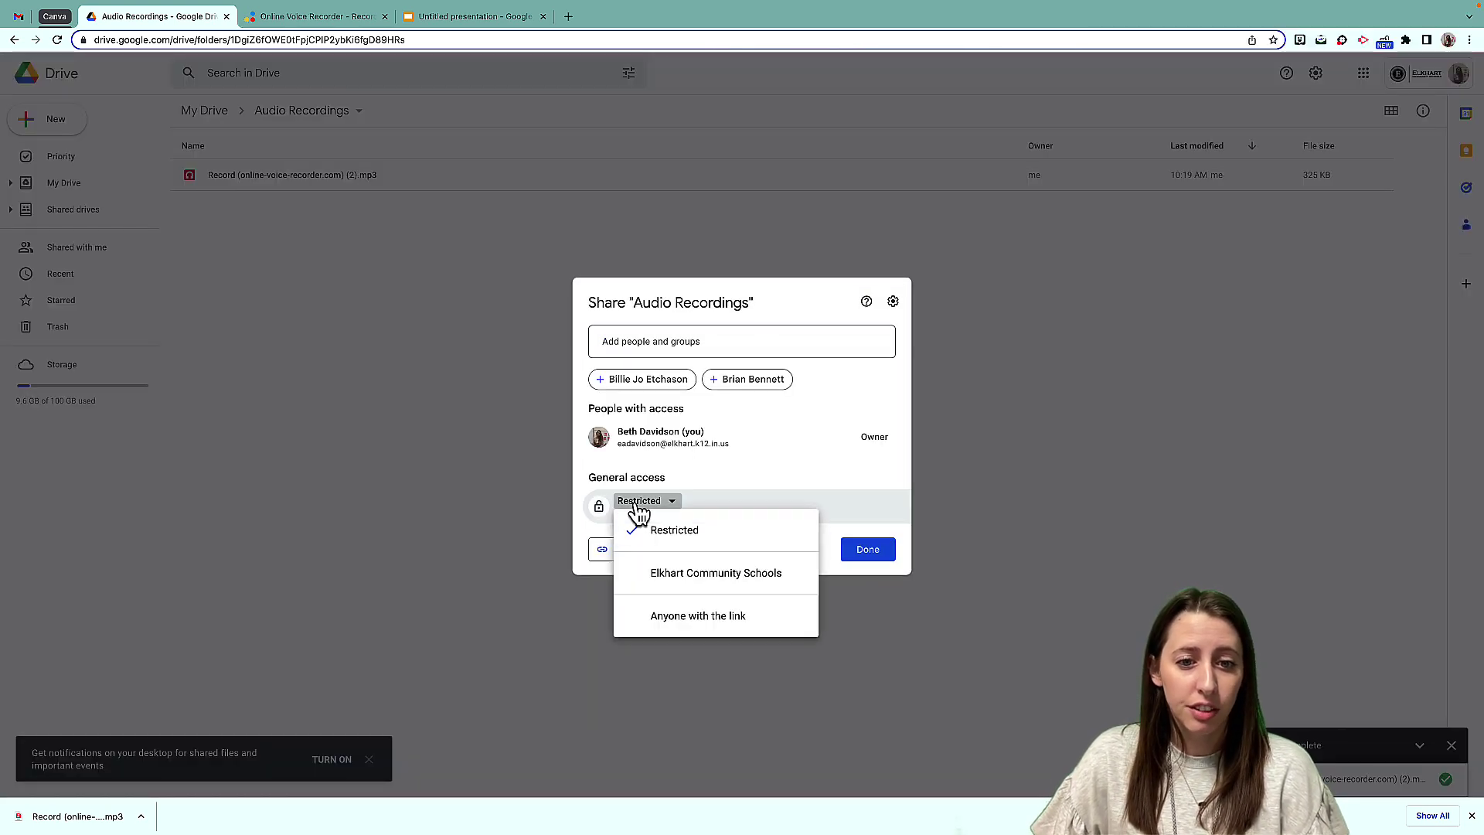
left_click(699, 616)
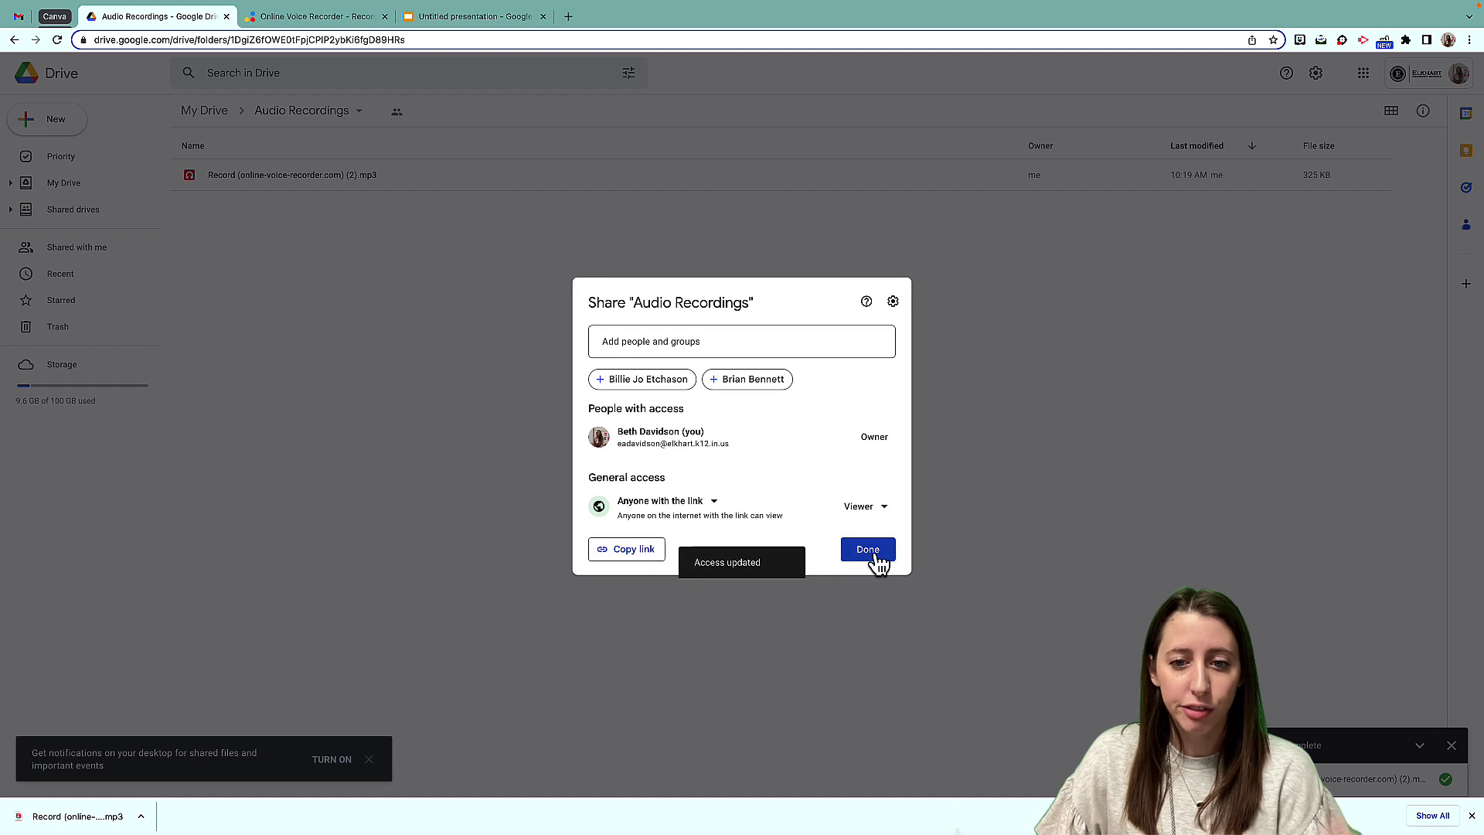
left_click(868, 550)
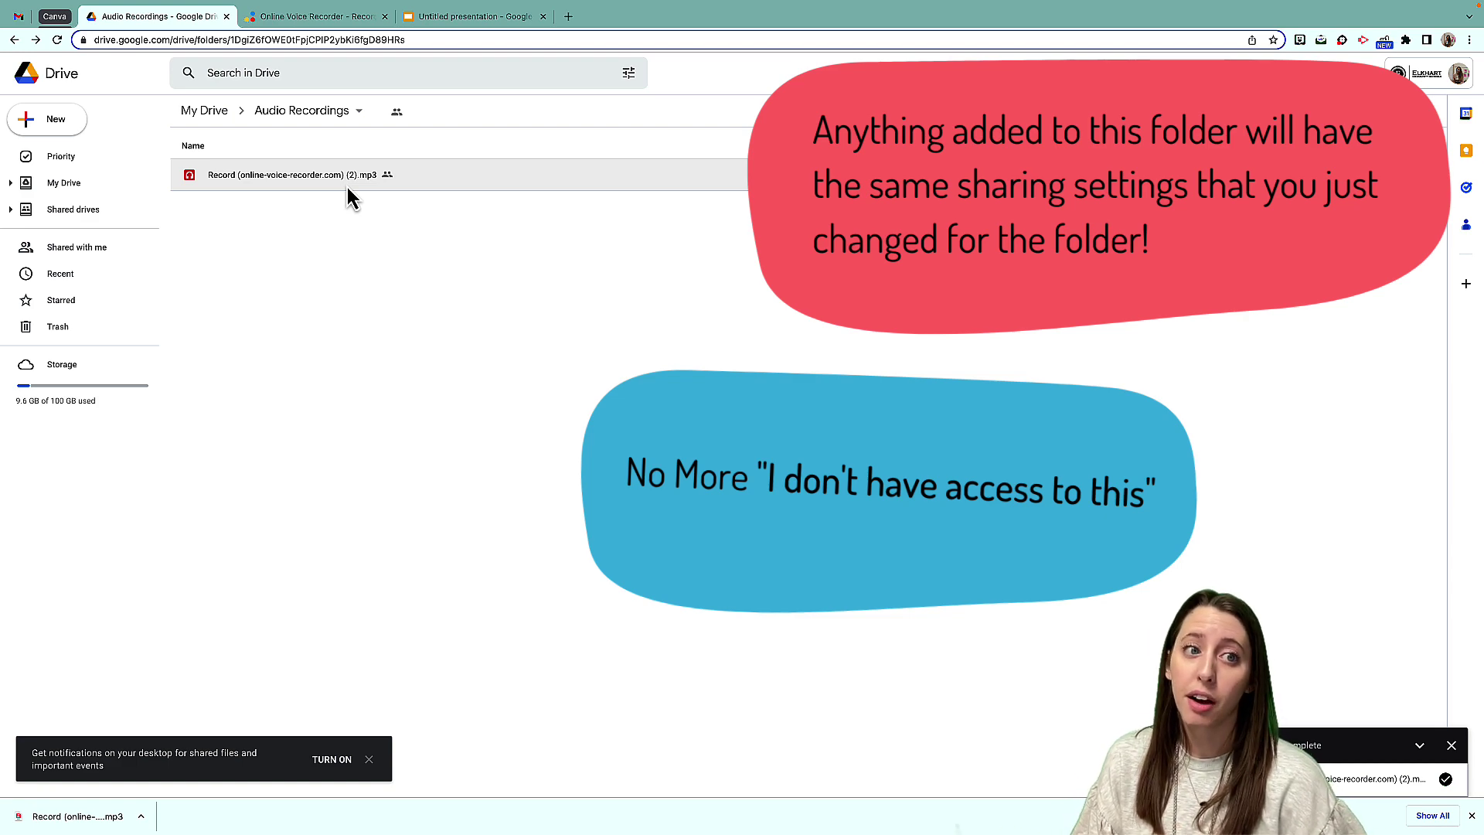
right_click(349, 197)
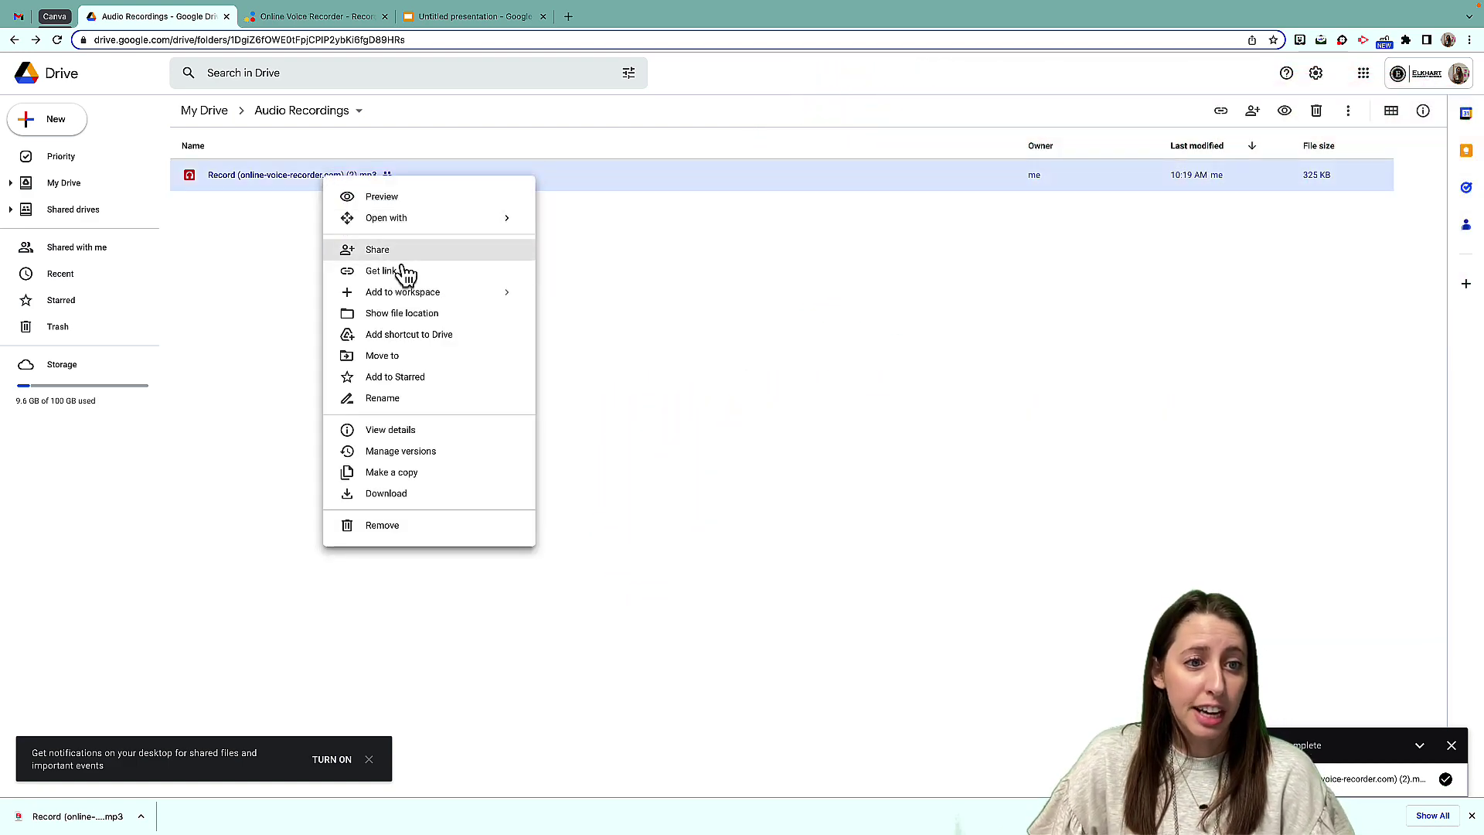
Rename the narration file to Objectives.mp3, then return to the voice recorder
left_click(421, 399)
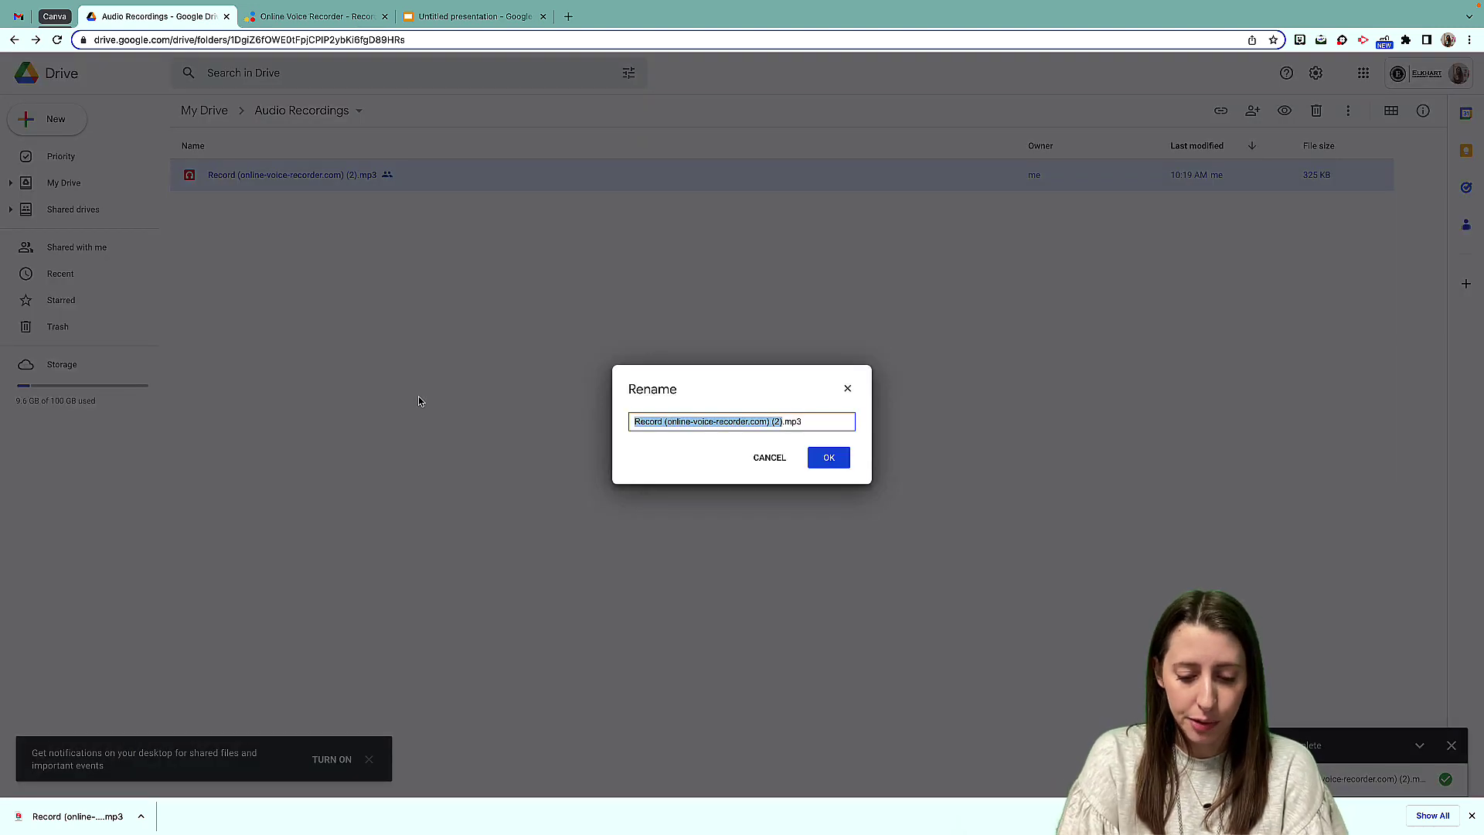
key("BackSpace")
type("Objectives")
key("Return")
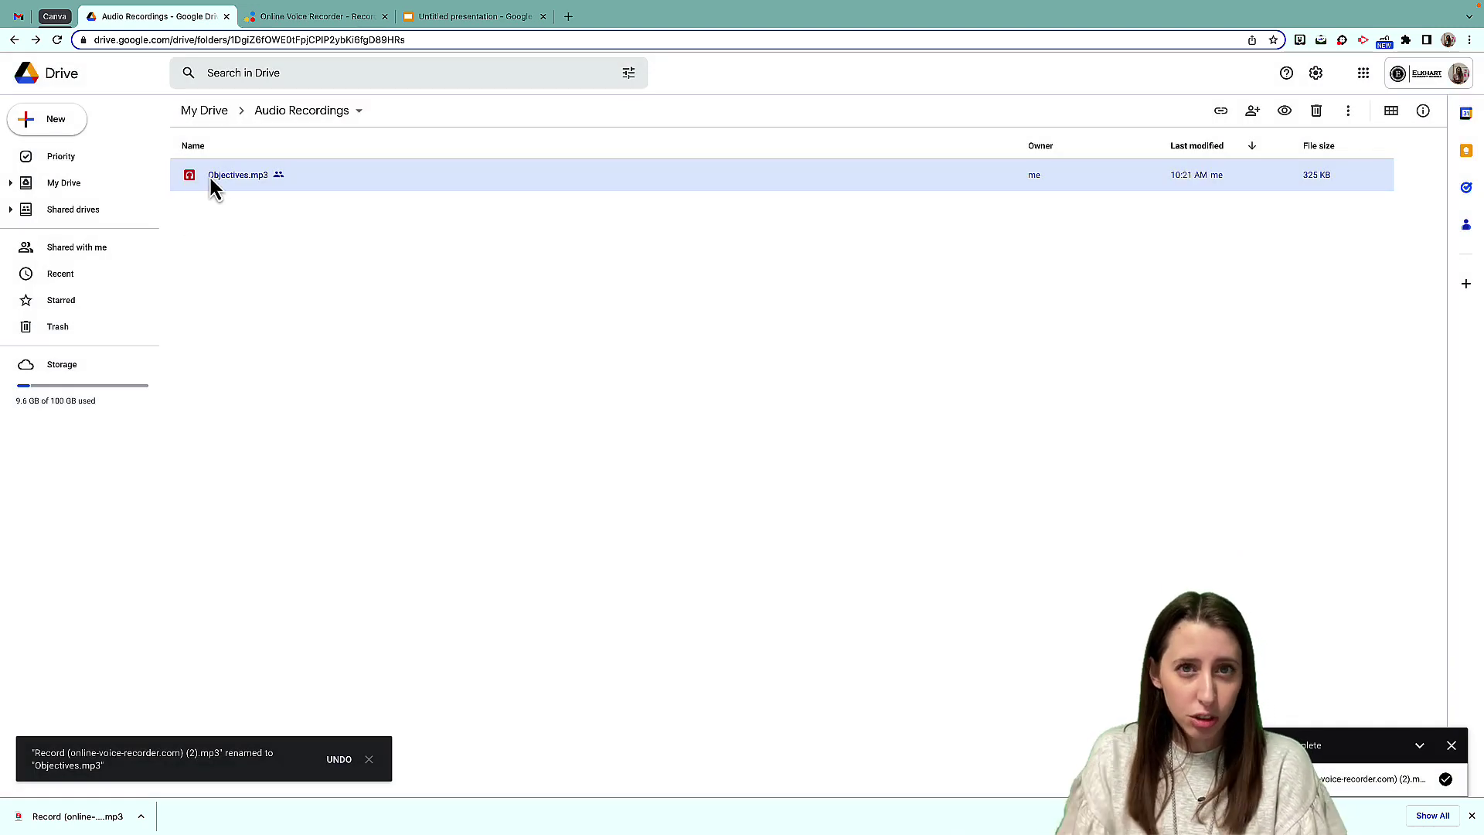
left_click(292, 17)
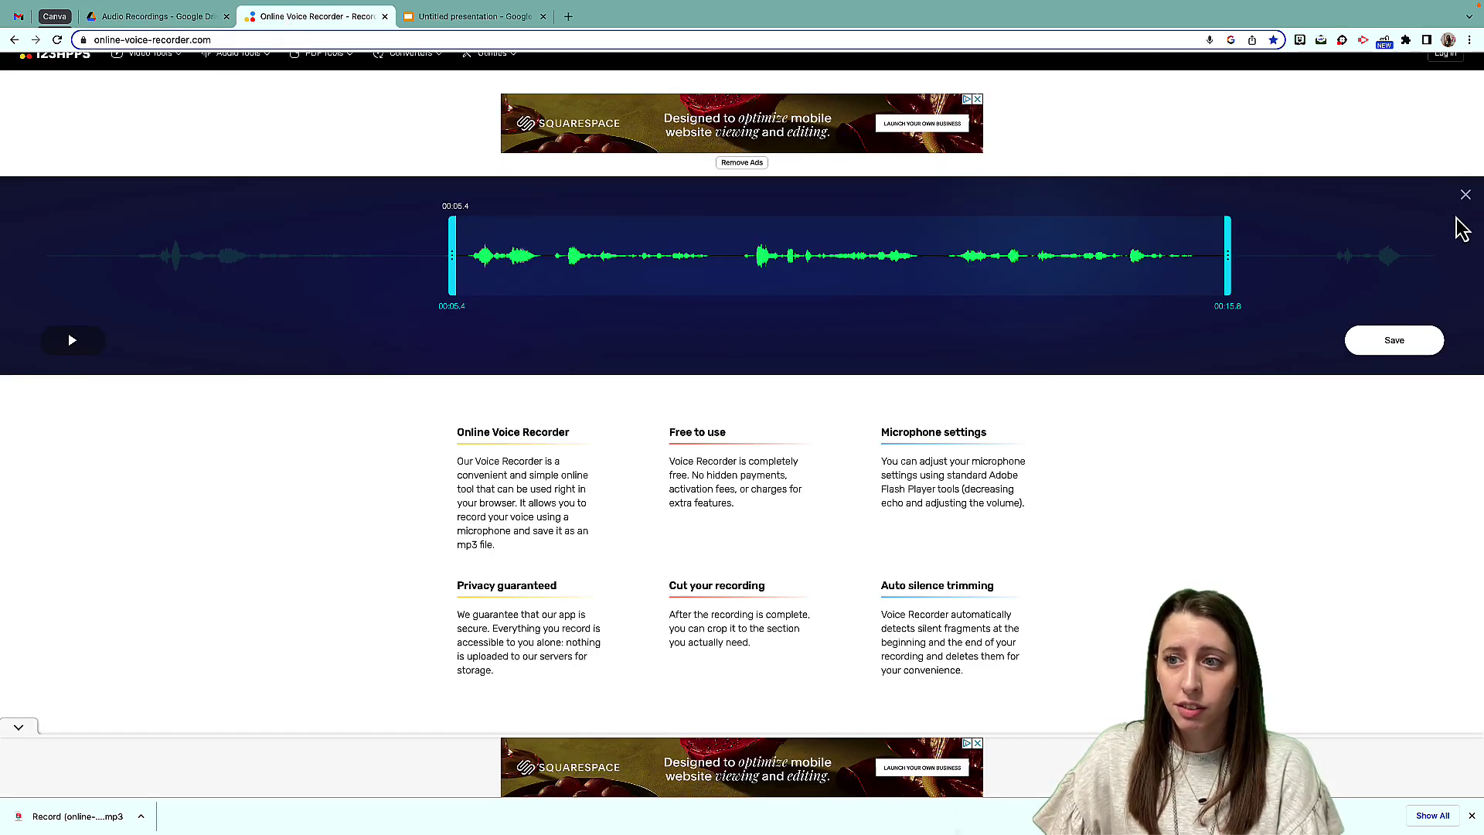
Save the trimmed recording once more and close it to start fresh
left_click(1444, 348)
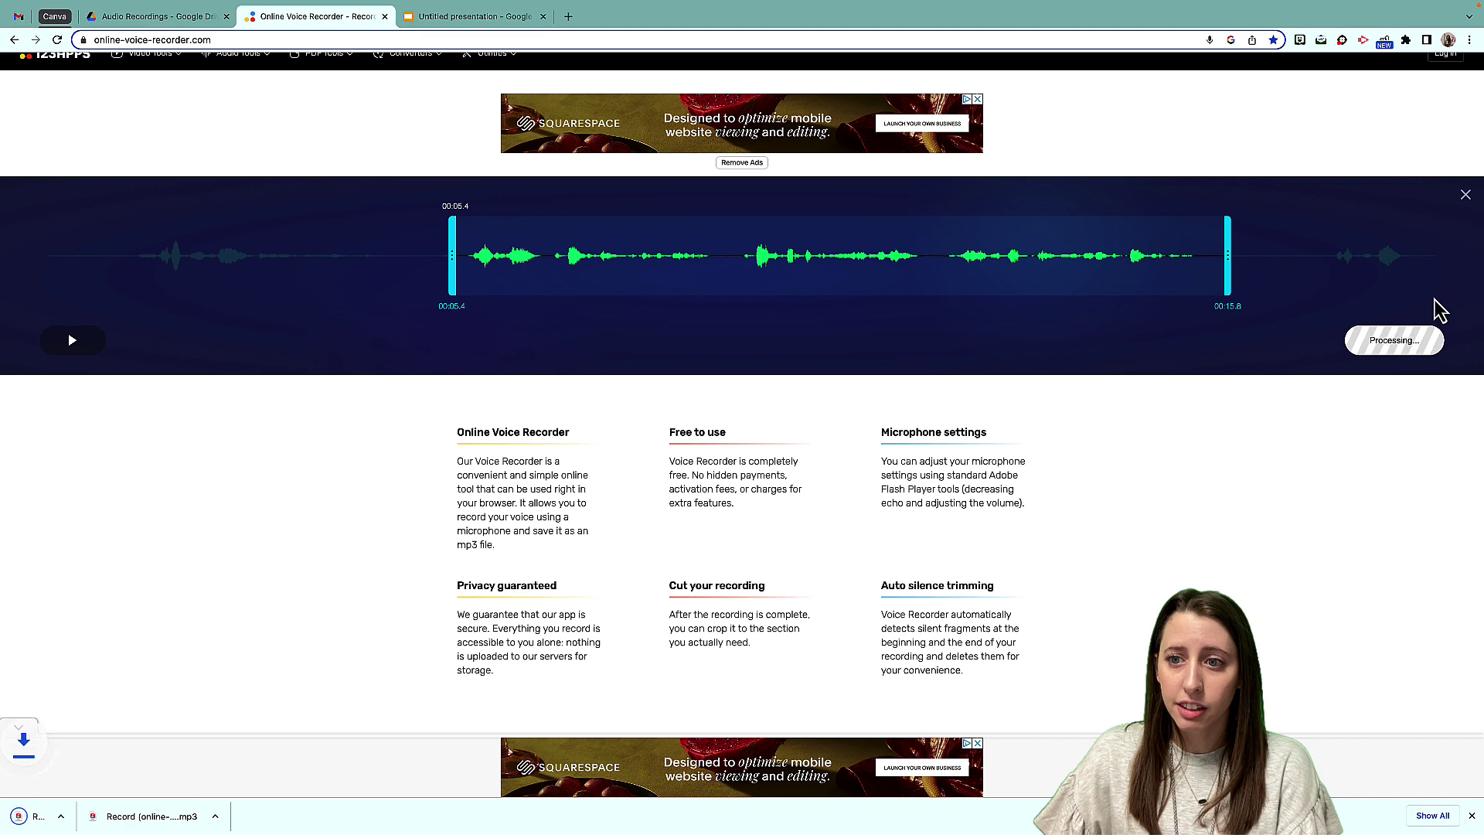
left_click(1465, 195)
left_click(742, 273)
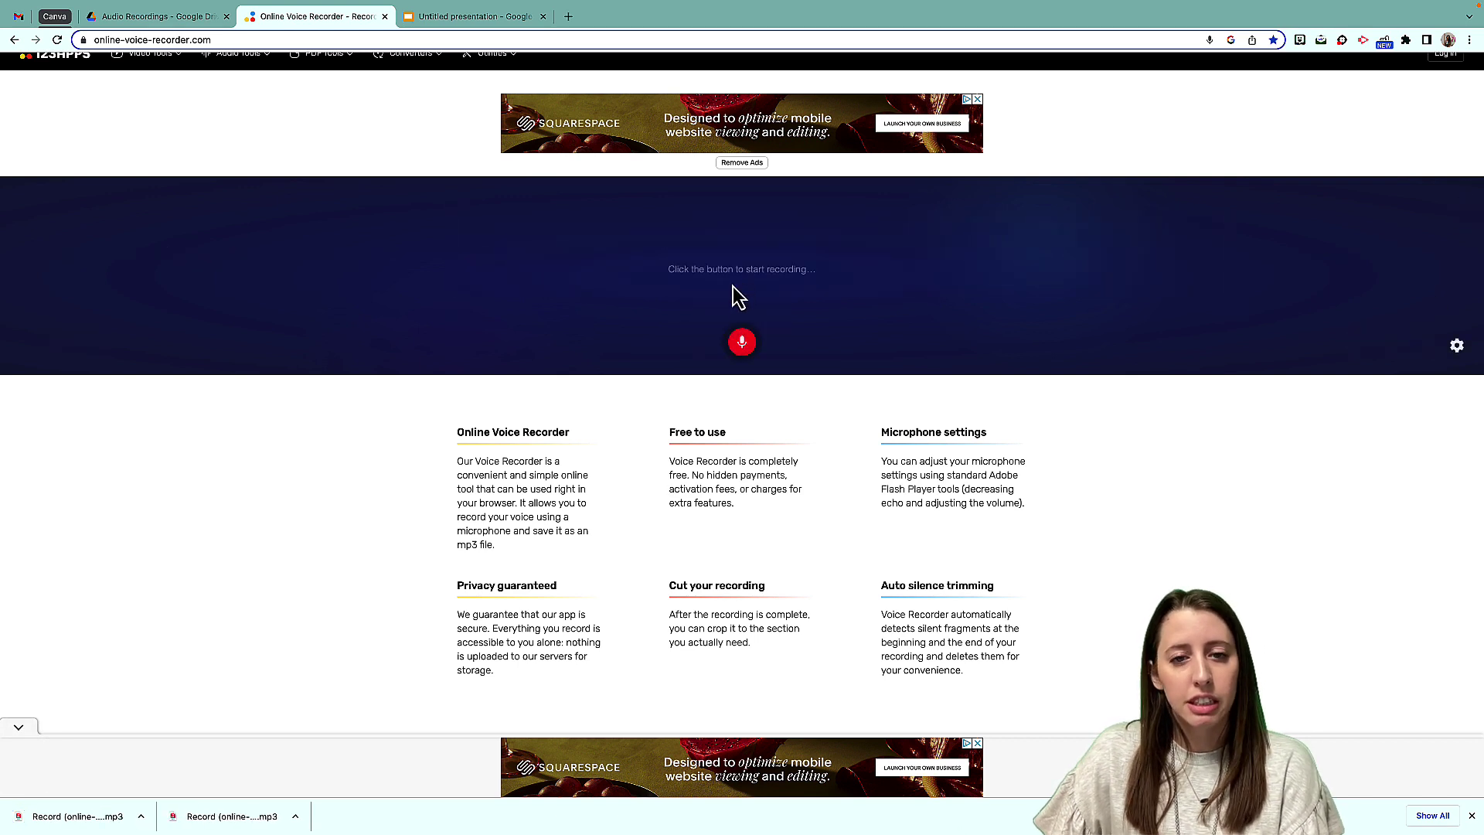
Record a short new clip of about 2.6 seconds and download it as an MP3
left_click(742, 346)
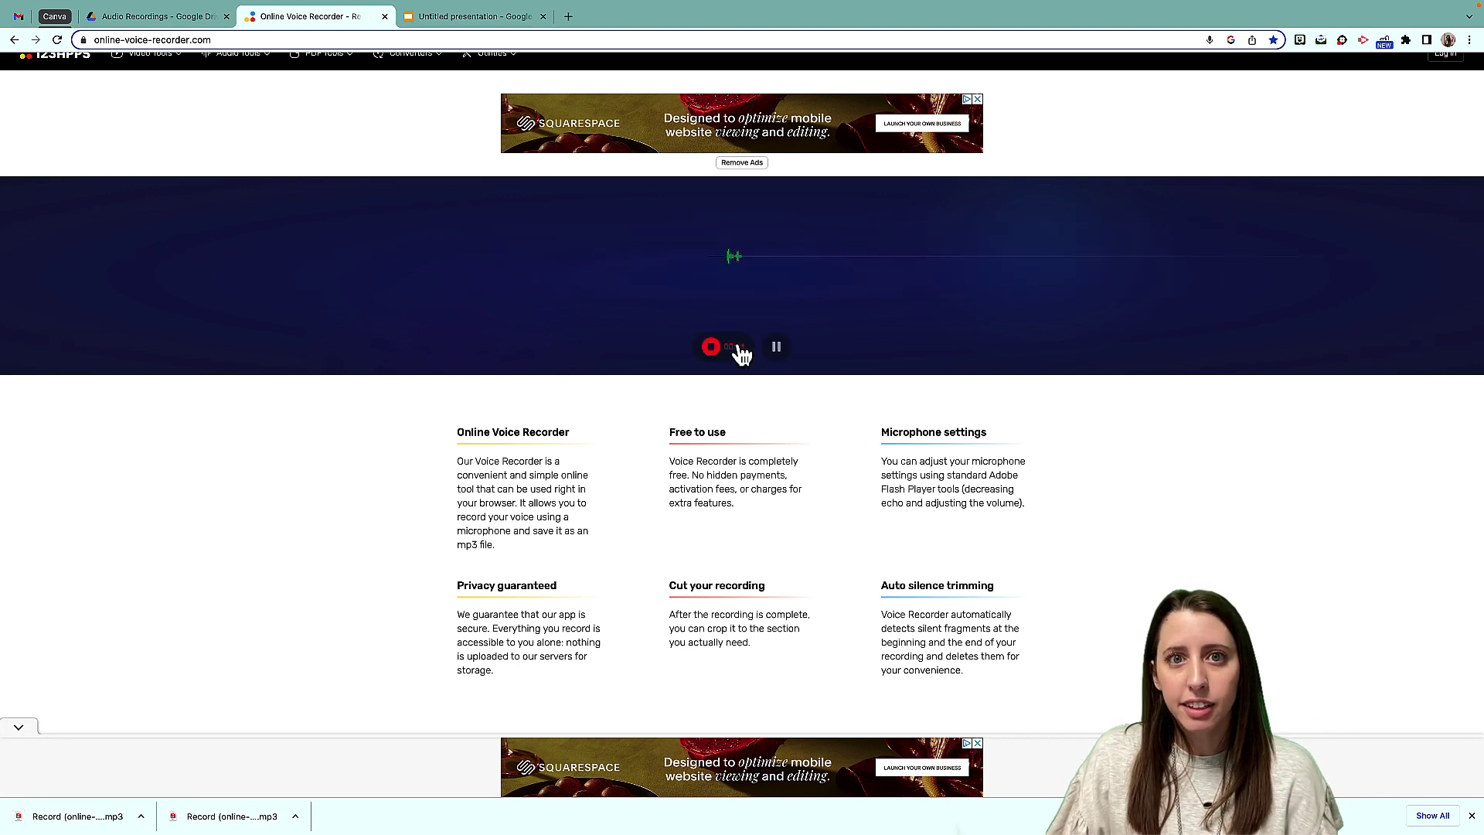
left_click(713, 347)
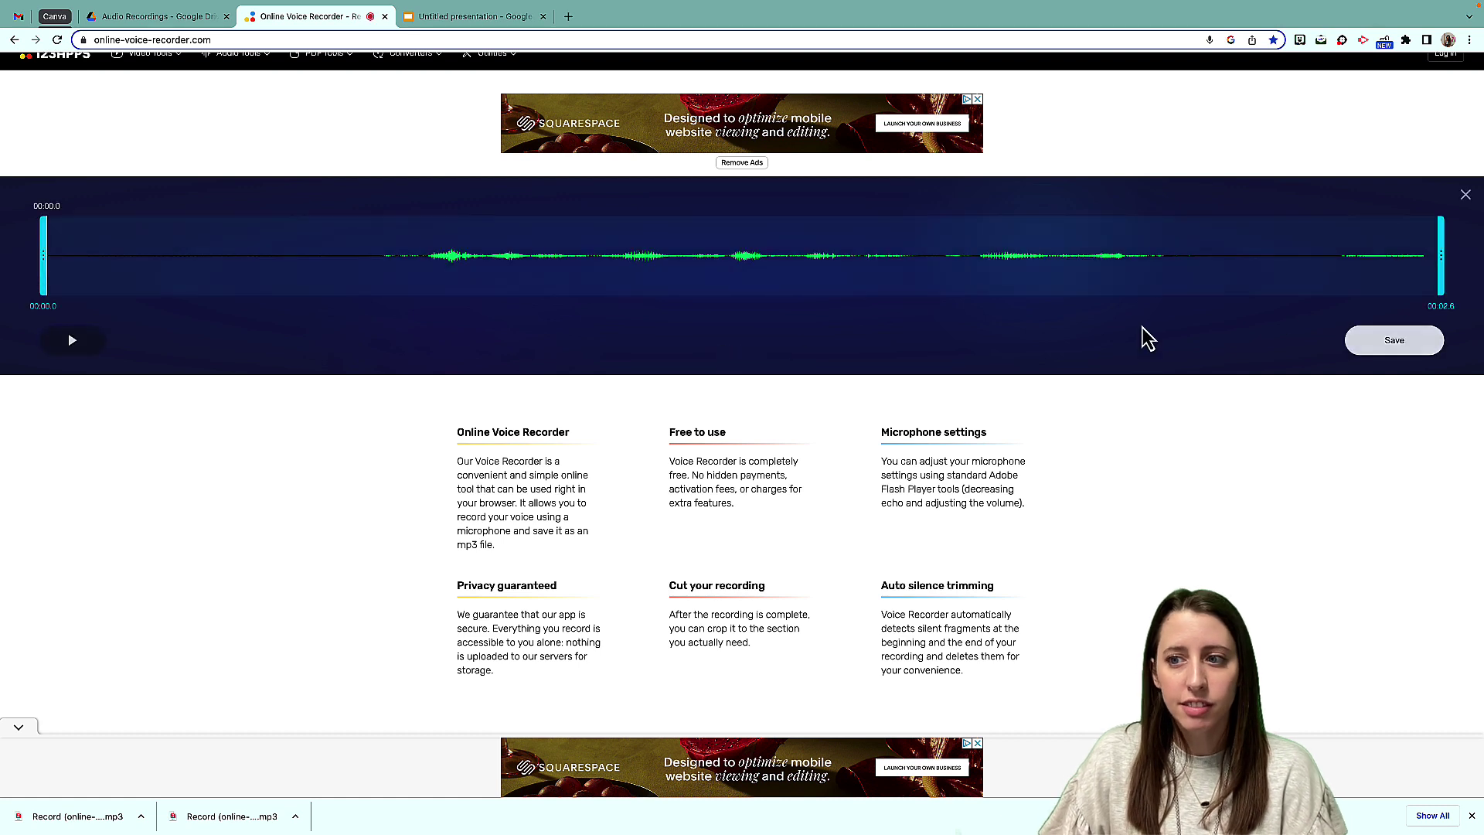
left_click(1395, 350)
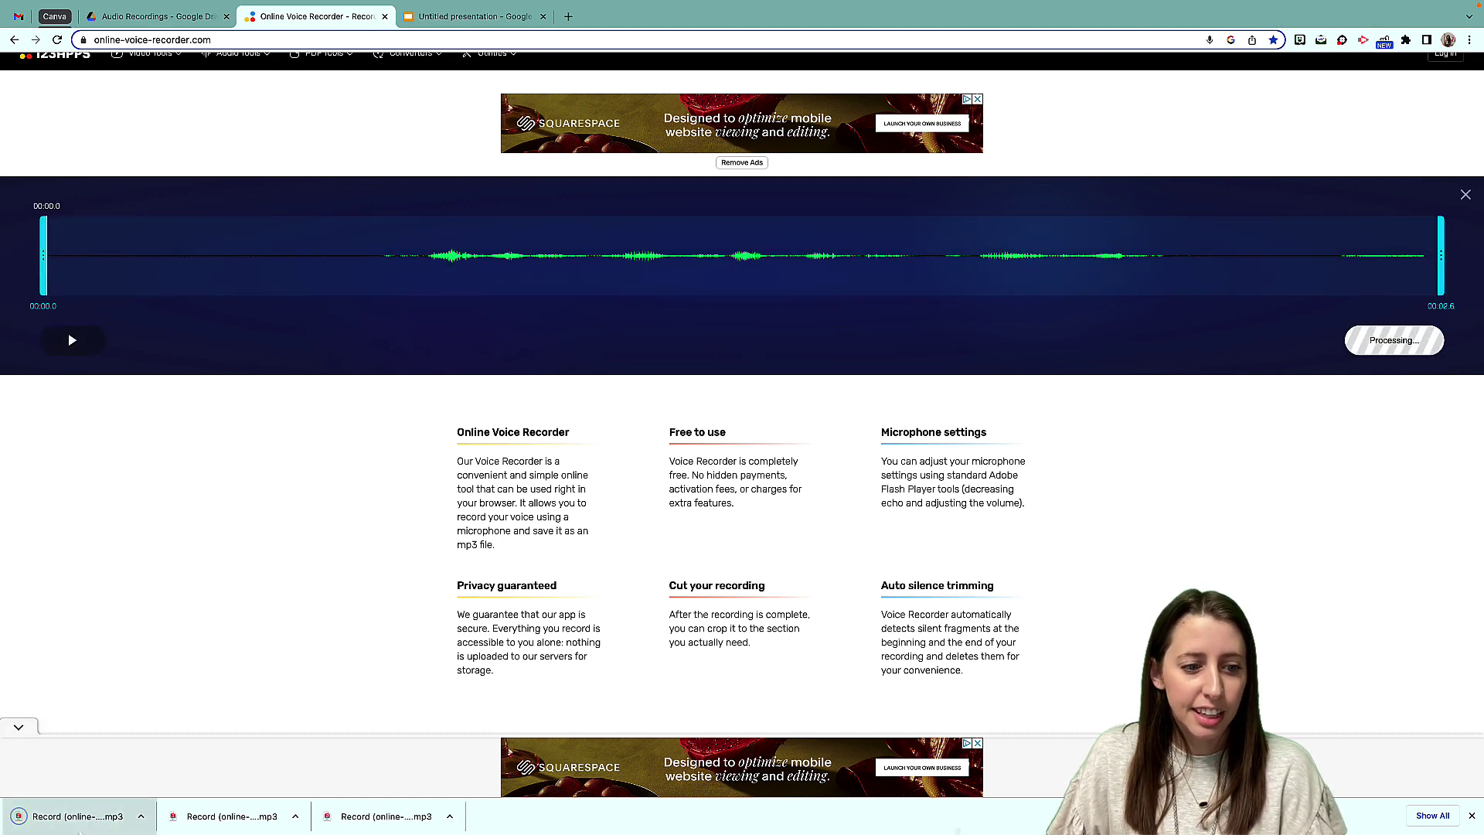
left_click(144, 16)
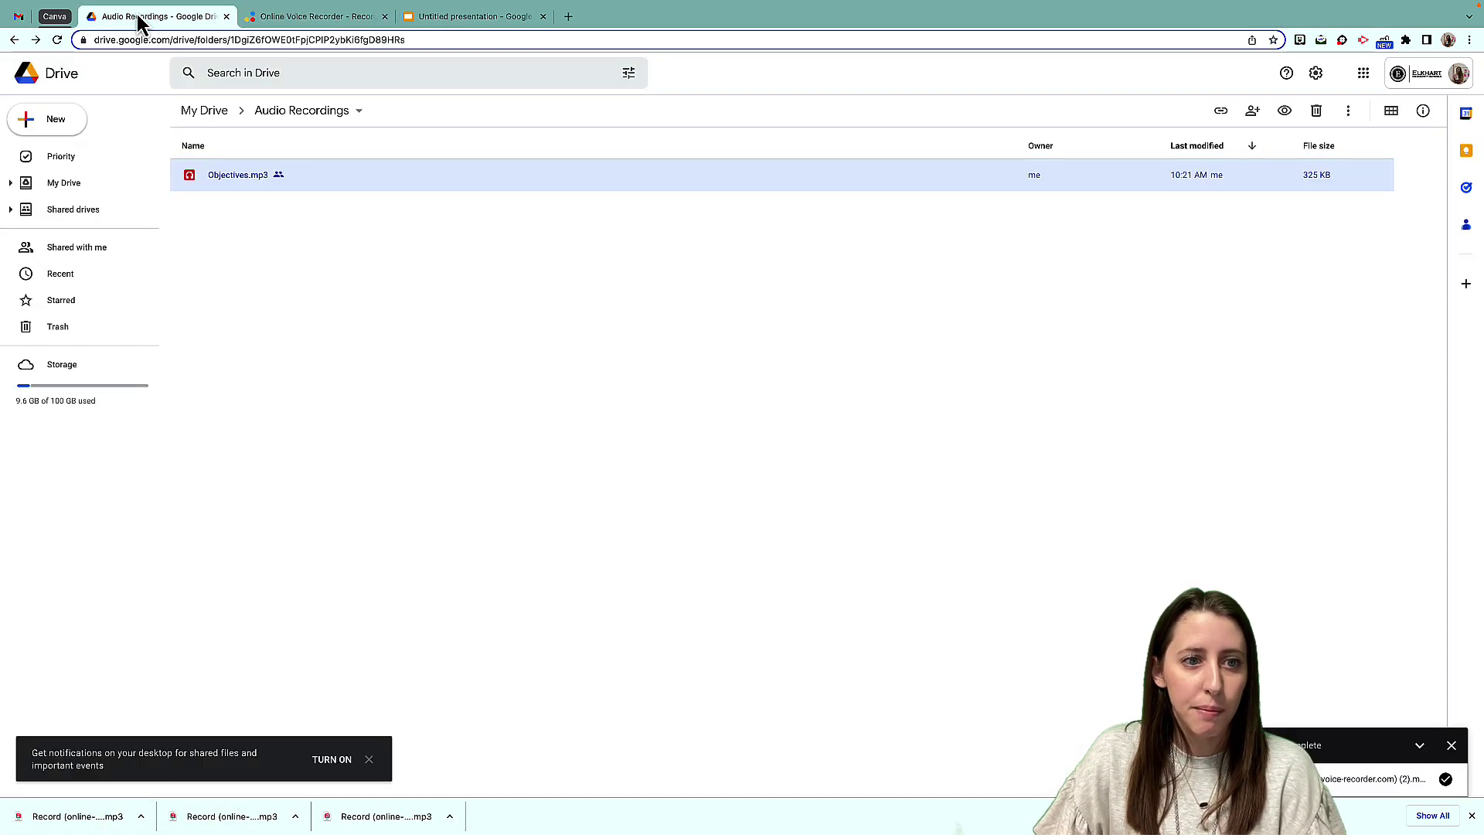
Upload the second recording into Audio Recordings, cancel the duplicate upload, and open the folder
left_click(199, 114)
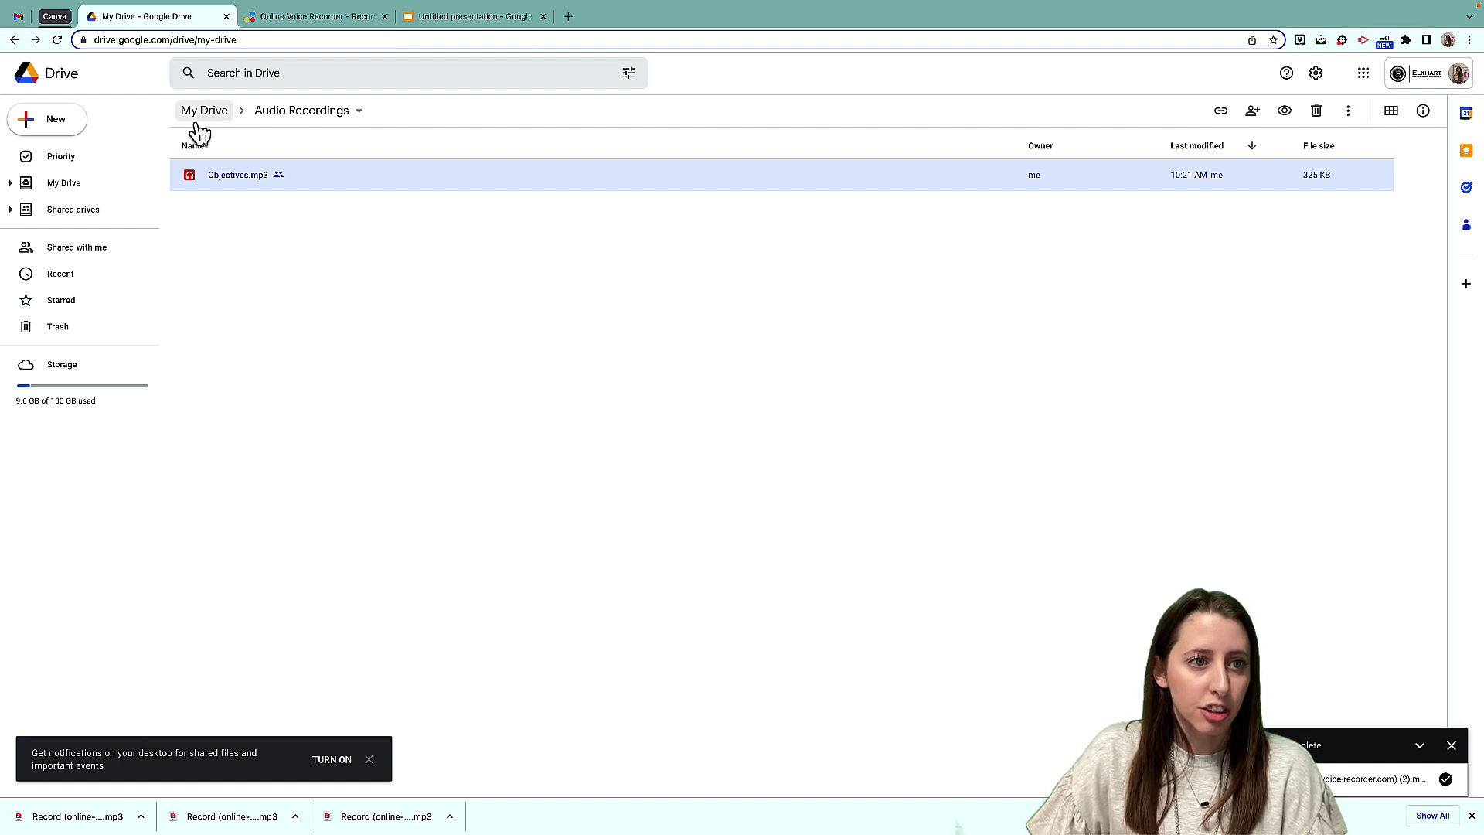
left_click_drag(85, 819, 273, 364)
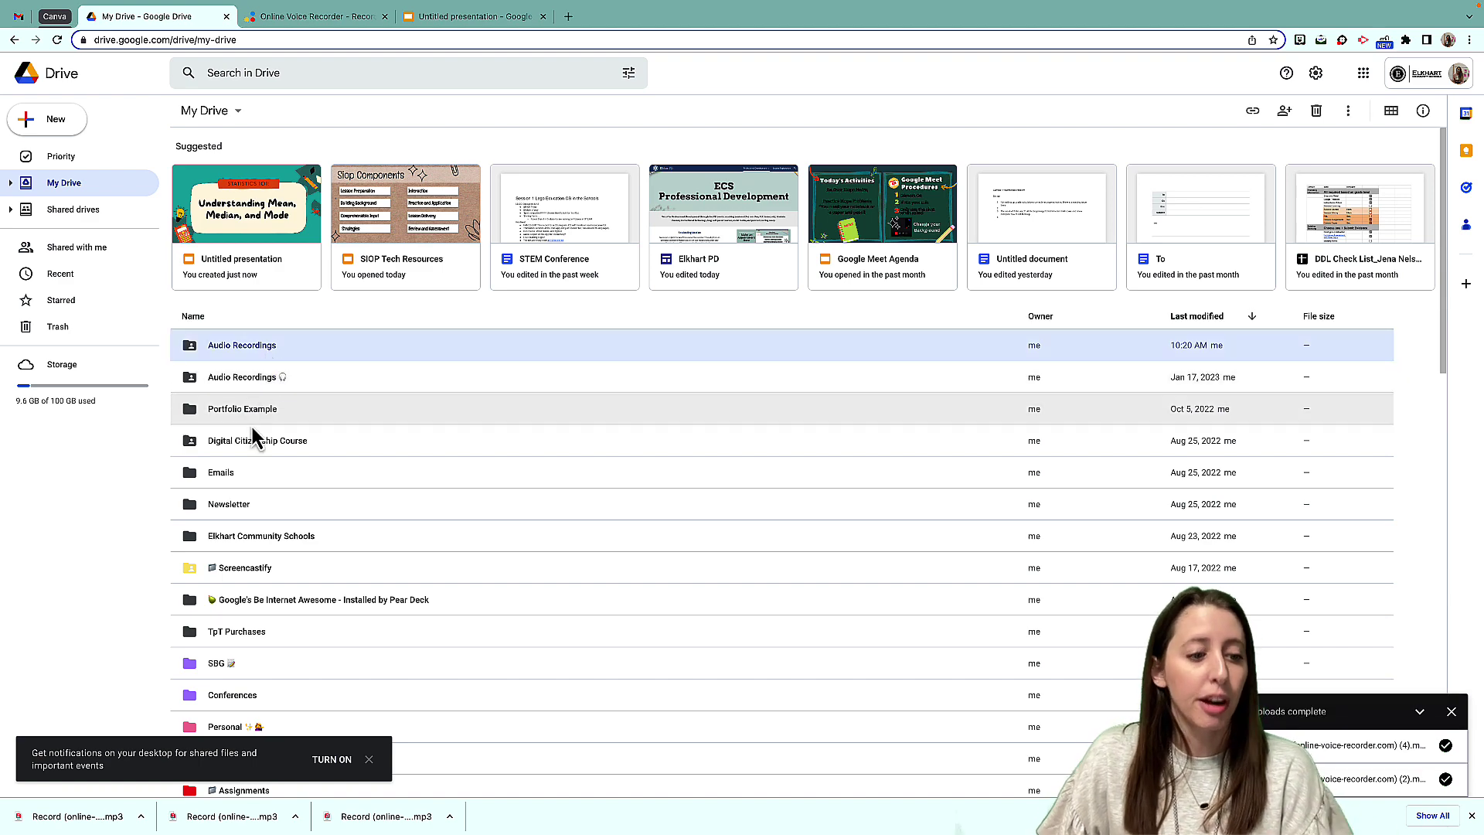
left_click_drag(77, 829, 326, 334)
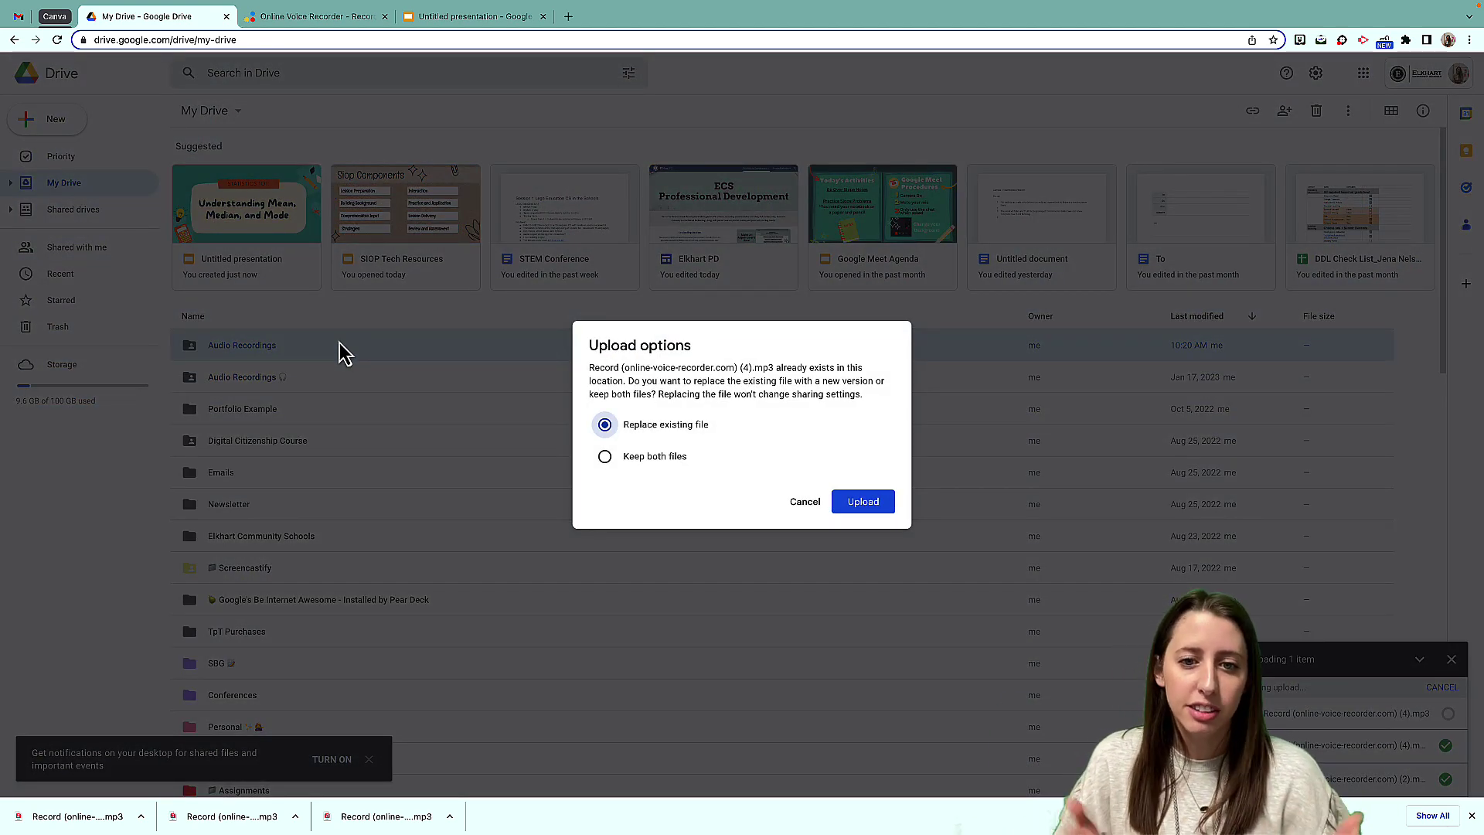
left_click(800, 514)
double_click(296, 357)
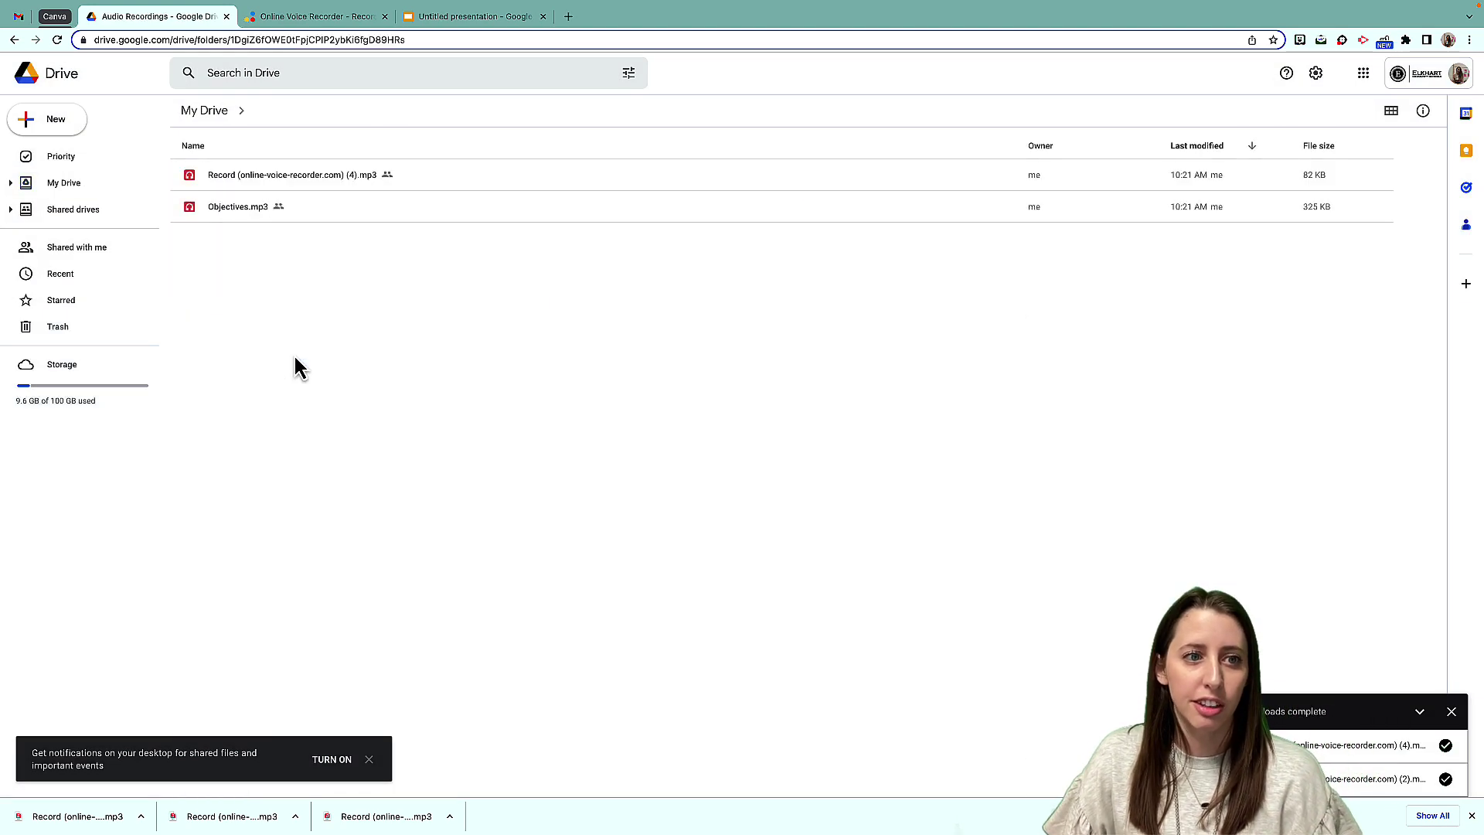
Rename the new recording to example.mp3 and go back to the presentation
right_click(250, 185)
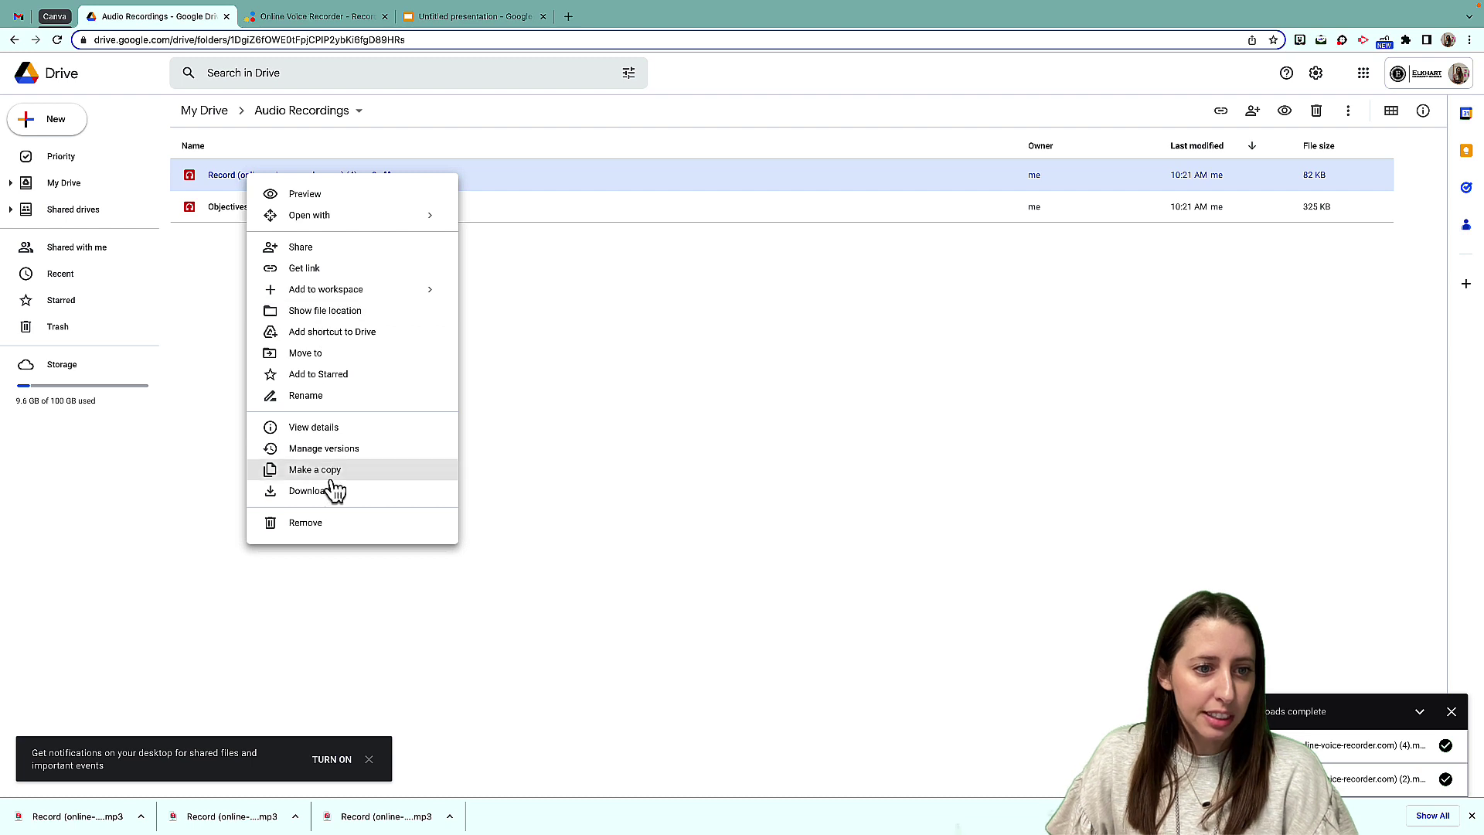
left_click(329, 398)
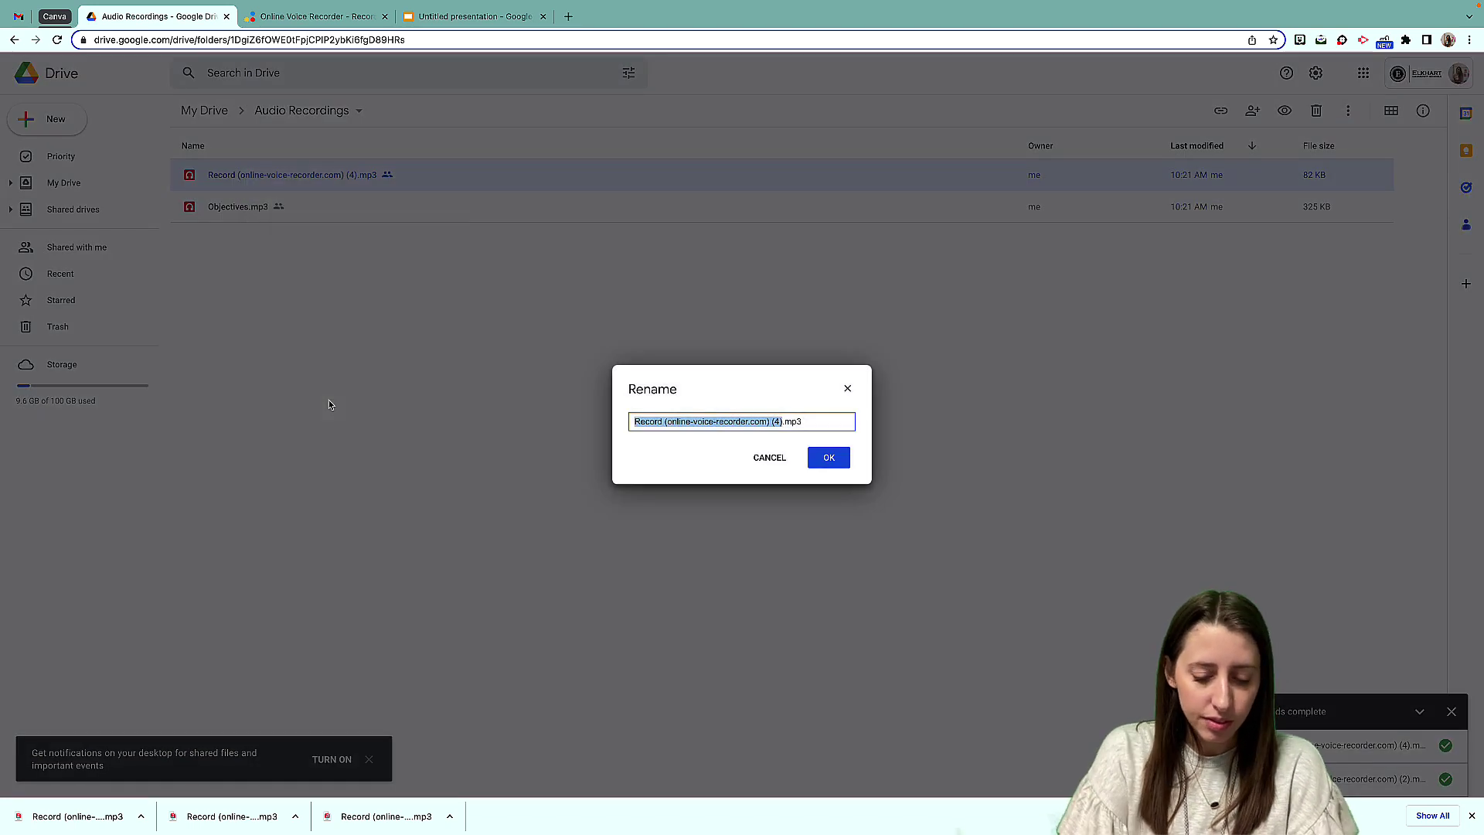
type("example")
key("Return")
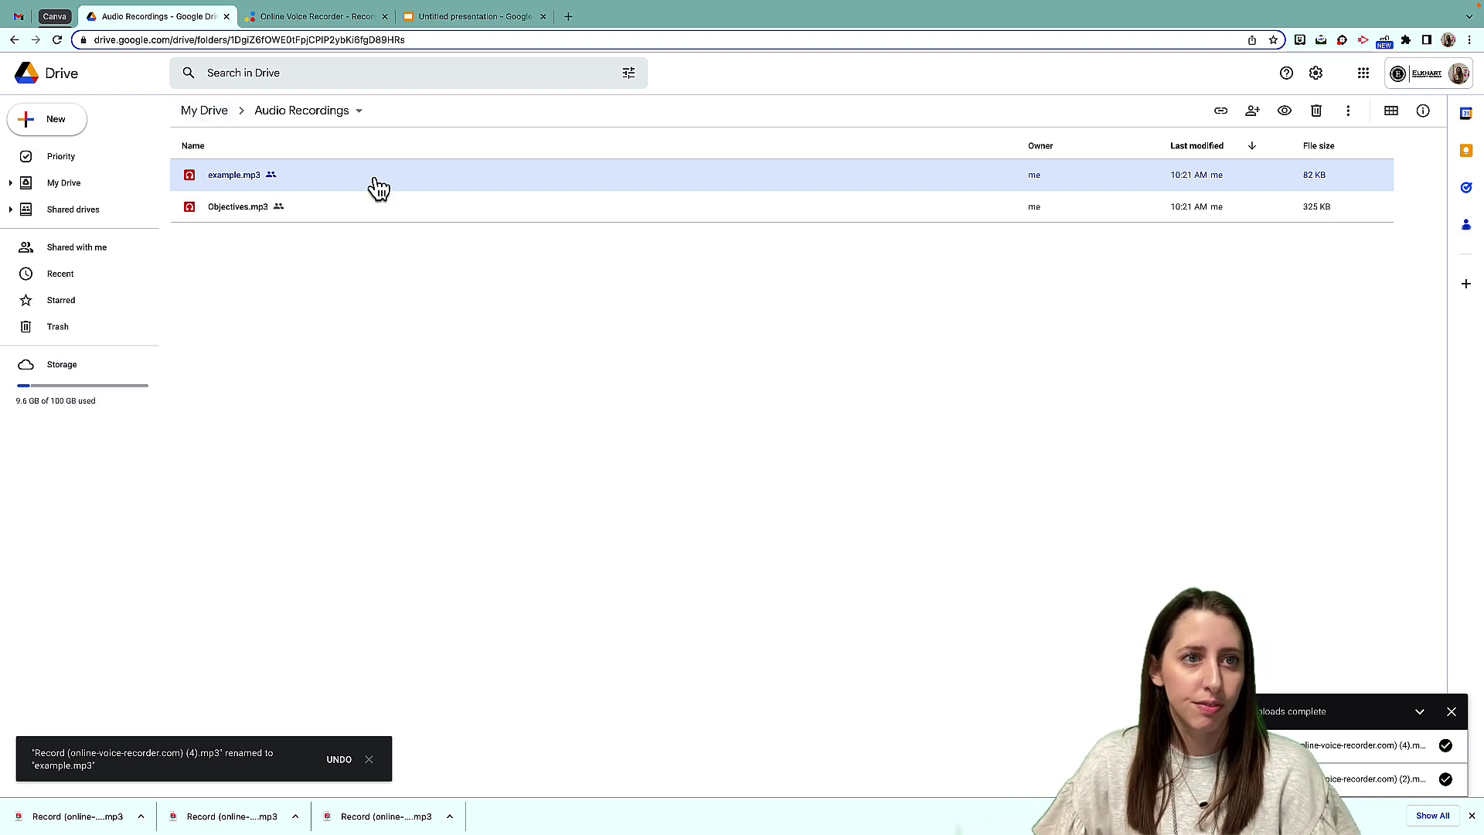
left_click(340, 17)
left_click(486, 18)
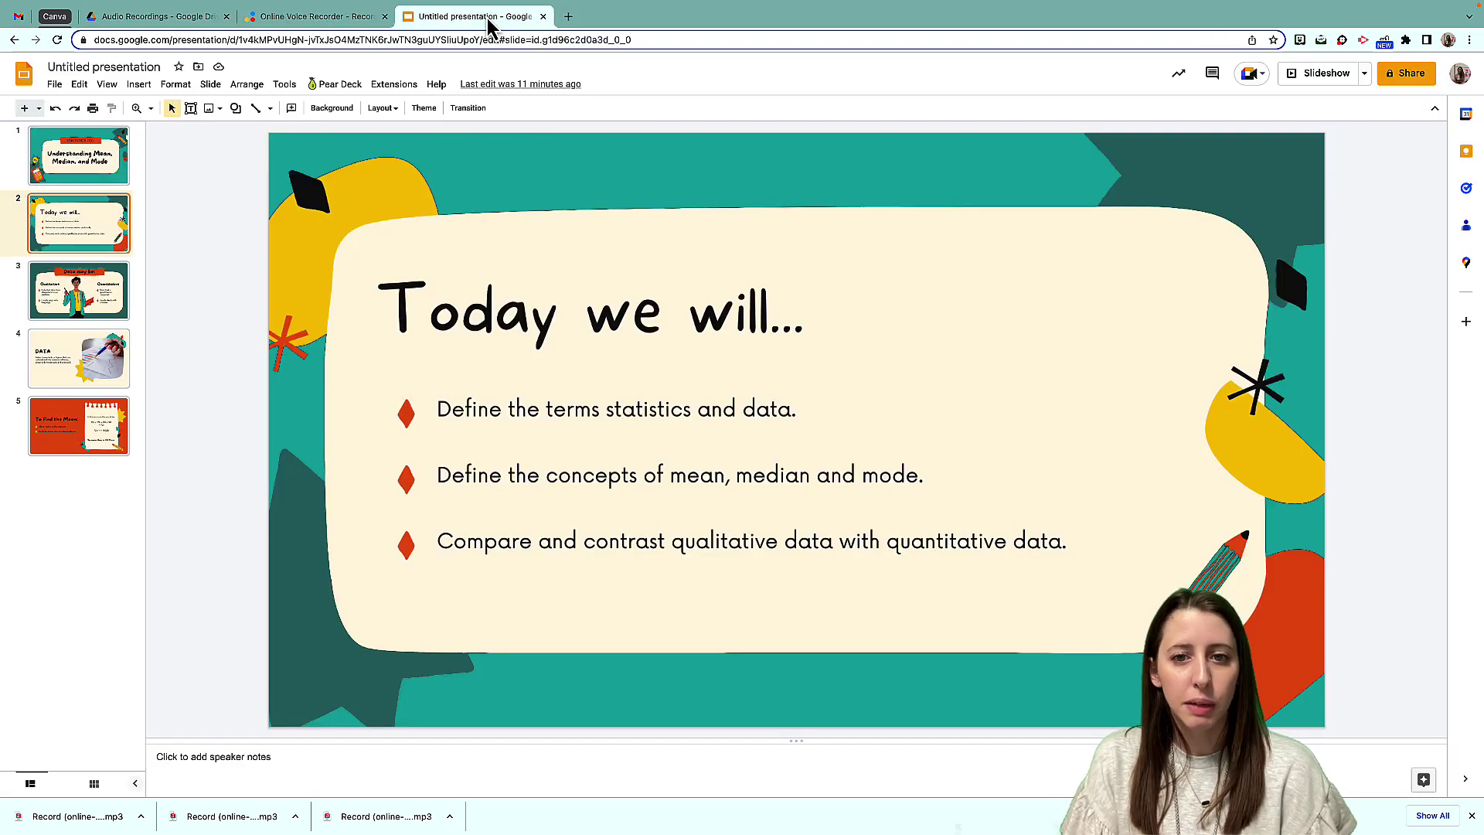
Insert Objectives.mp3 as audio on the 'Today we will...' slide
left_click(139, 83)
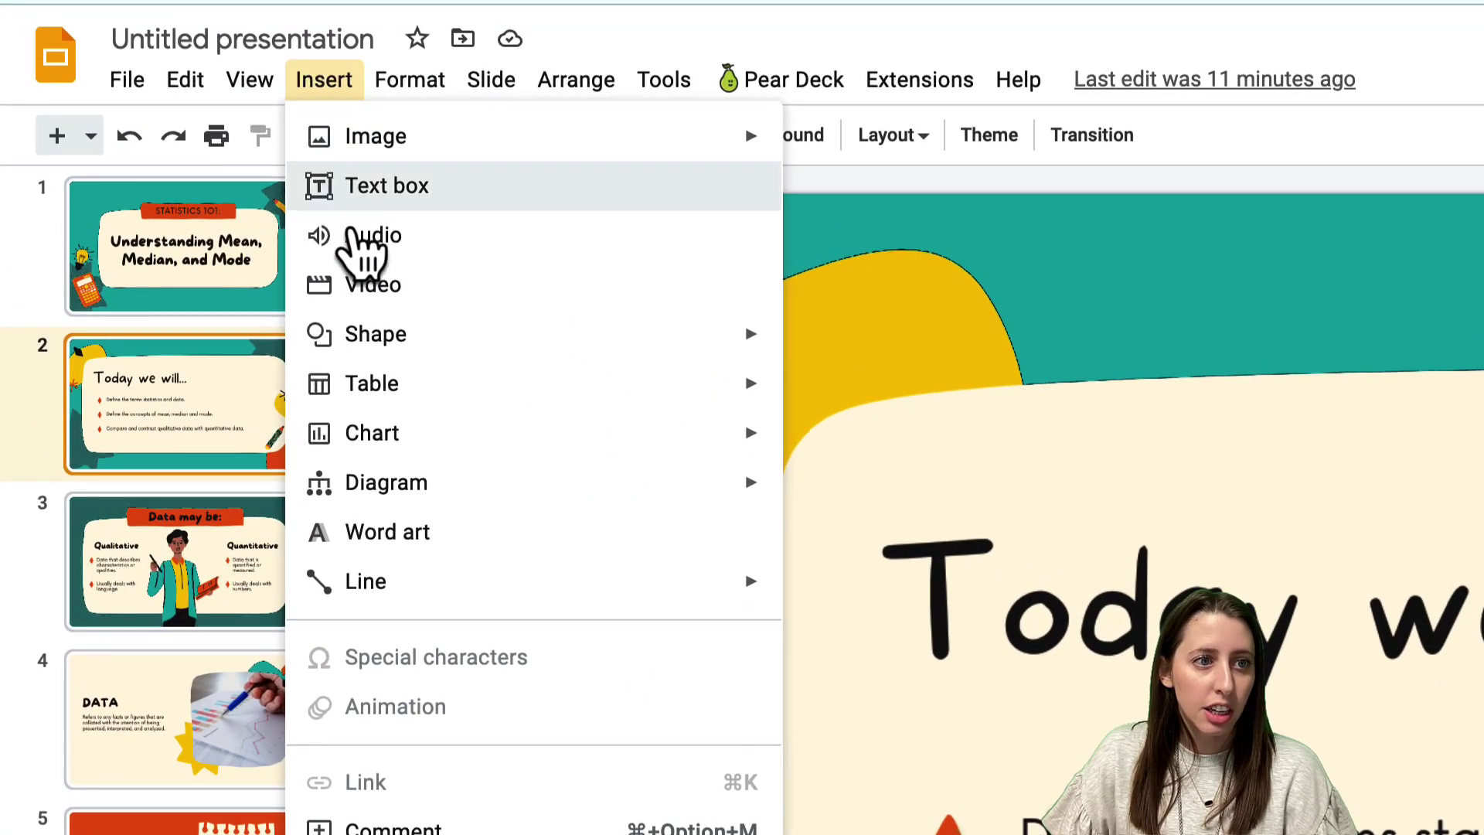
left_click(354, 236)
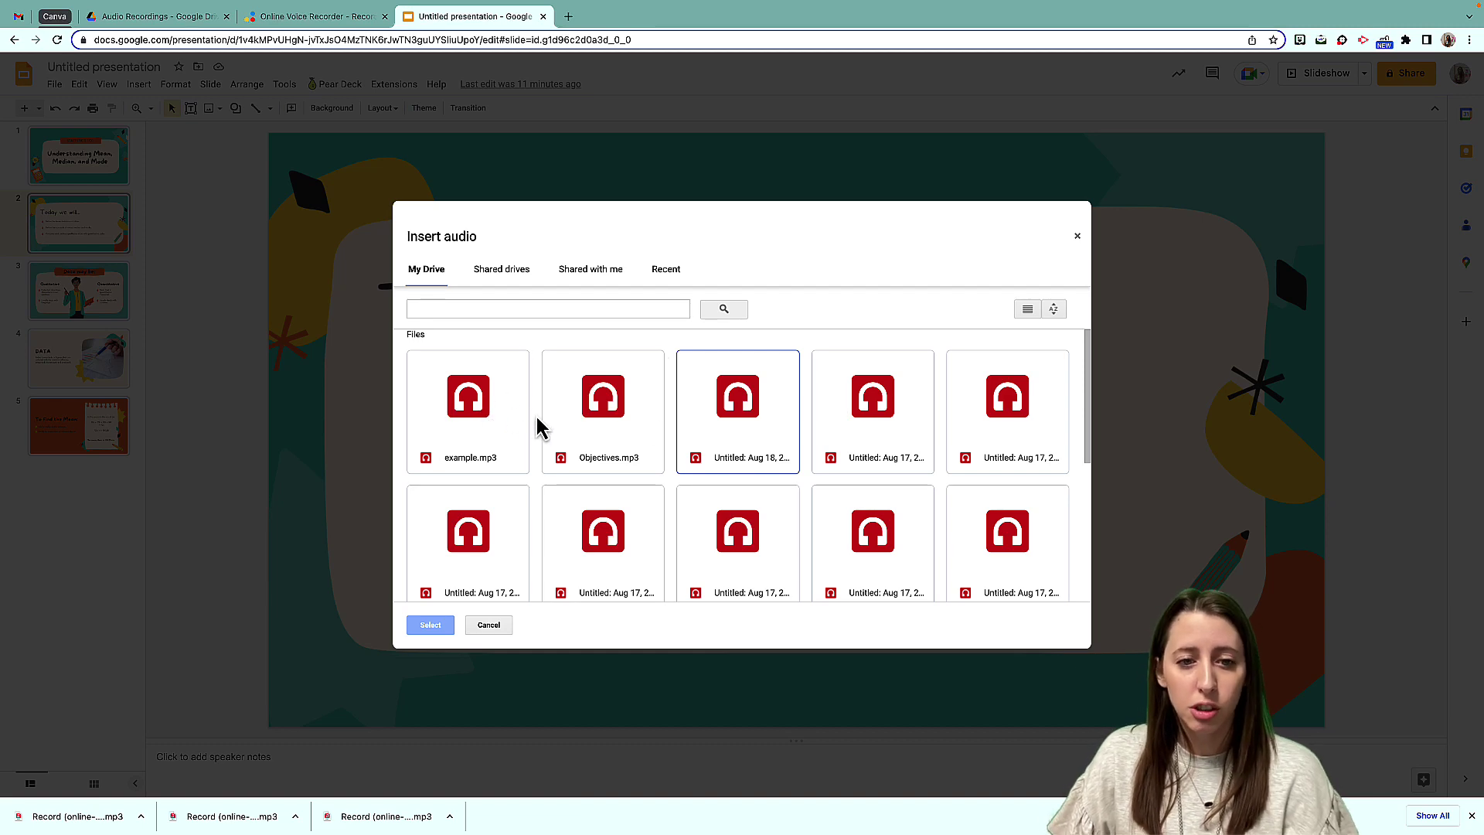
left_click(609, 425)
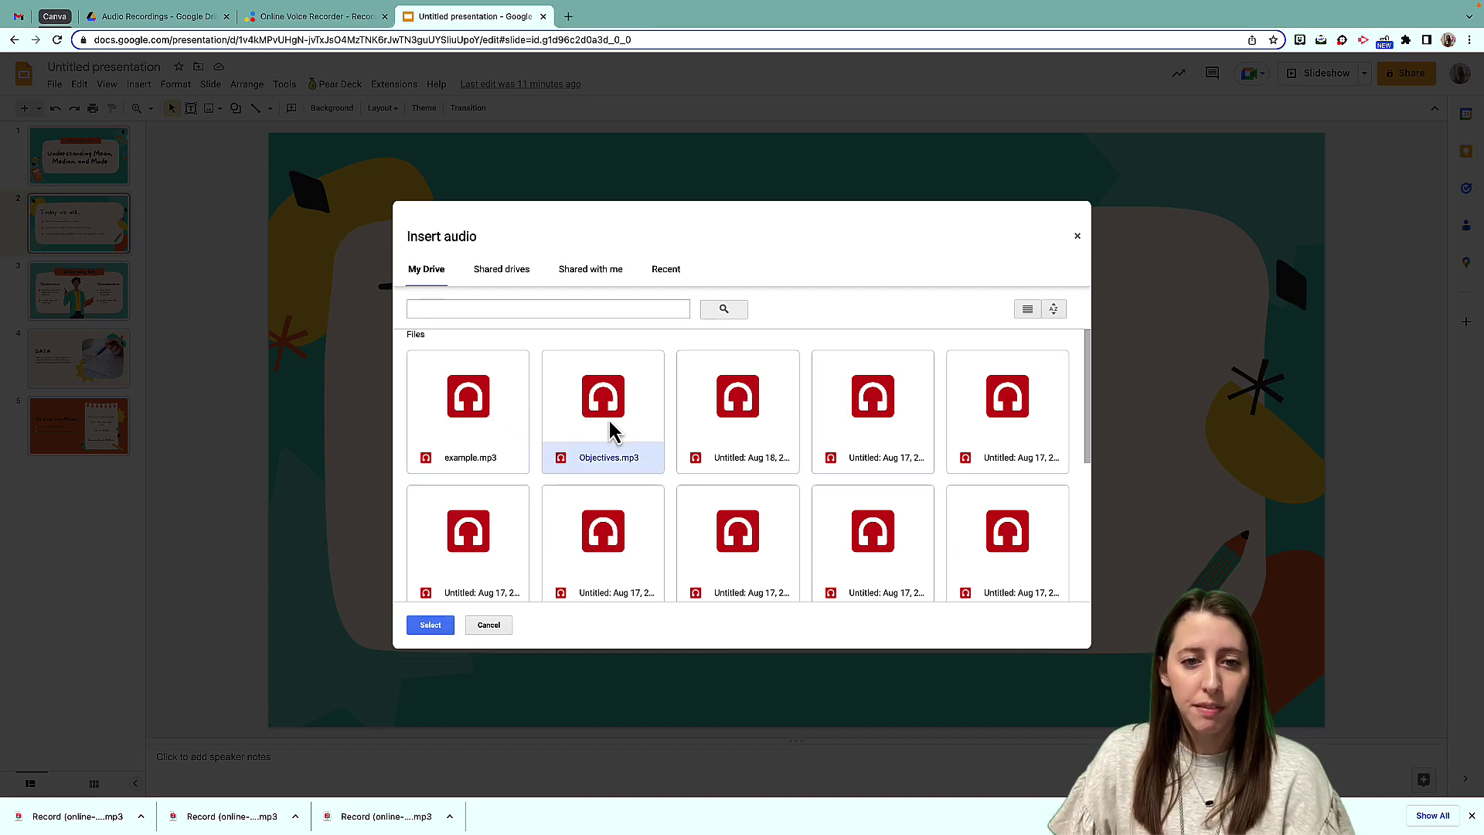
left_click(432, 628)
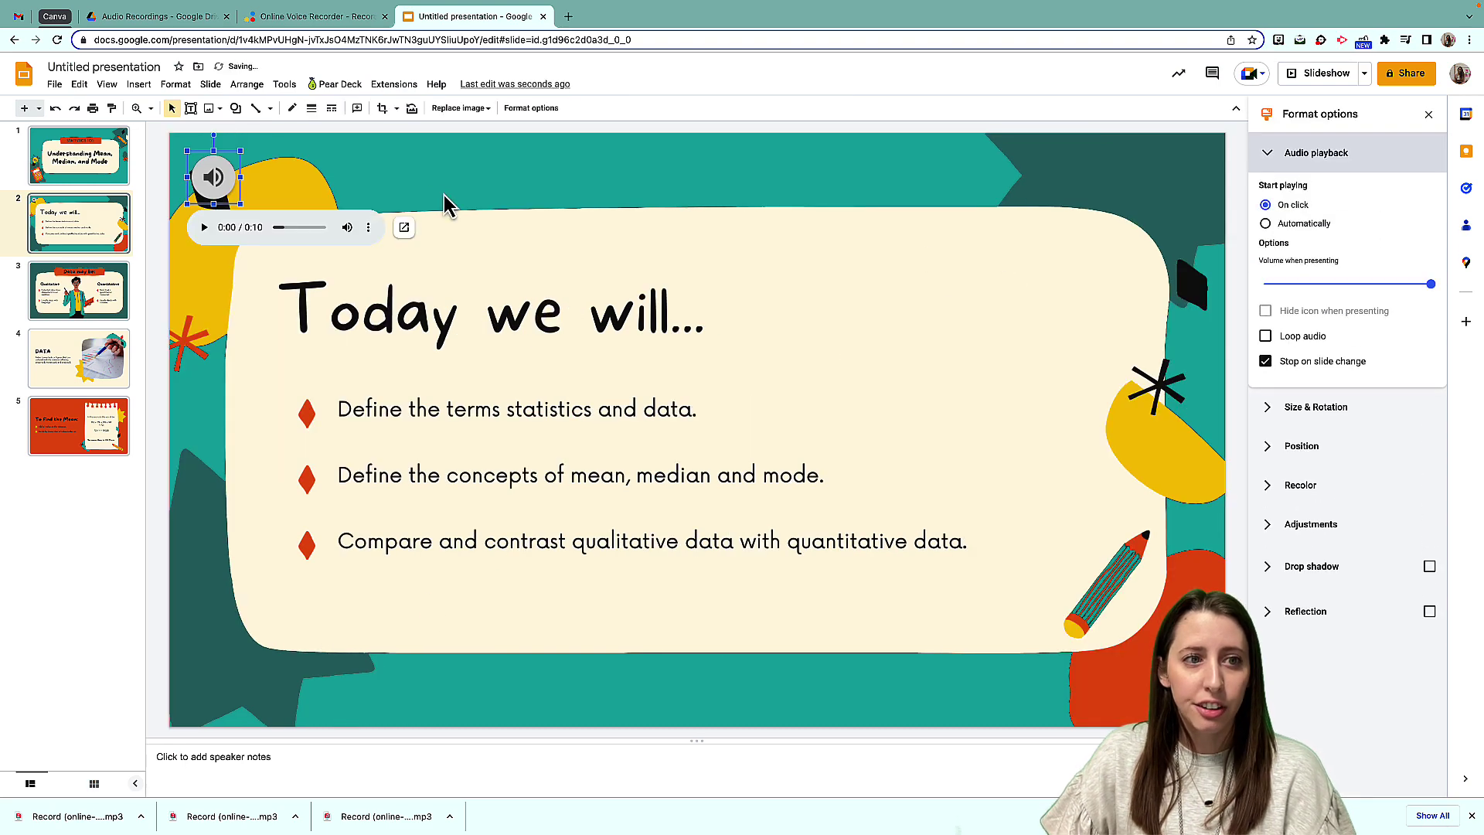
Place the audio icon just right of the title and play it to check the narration
left_click_drag(1011, 270, 1062, 260)
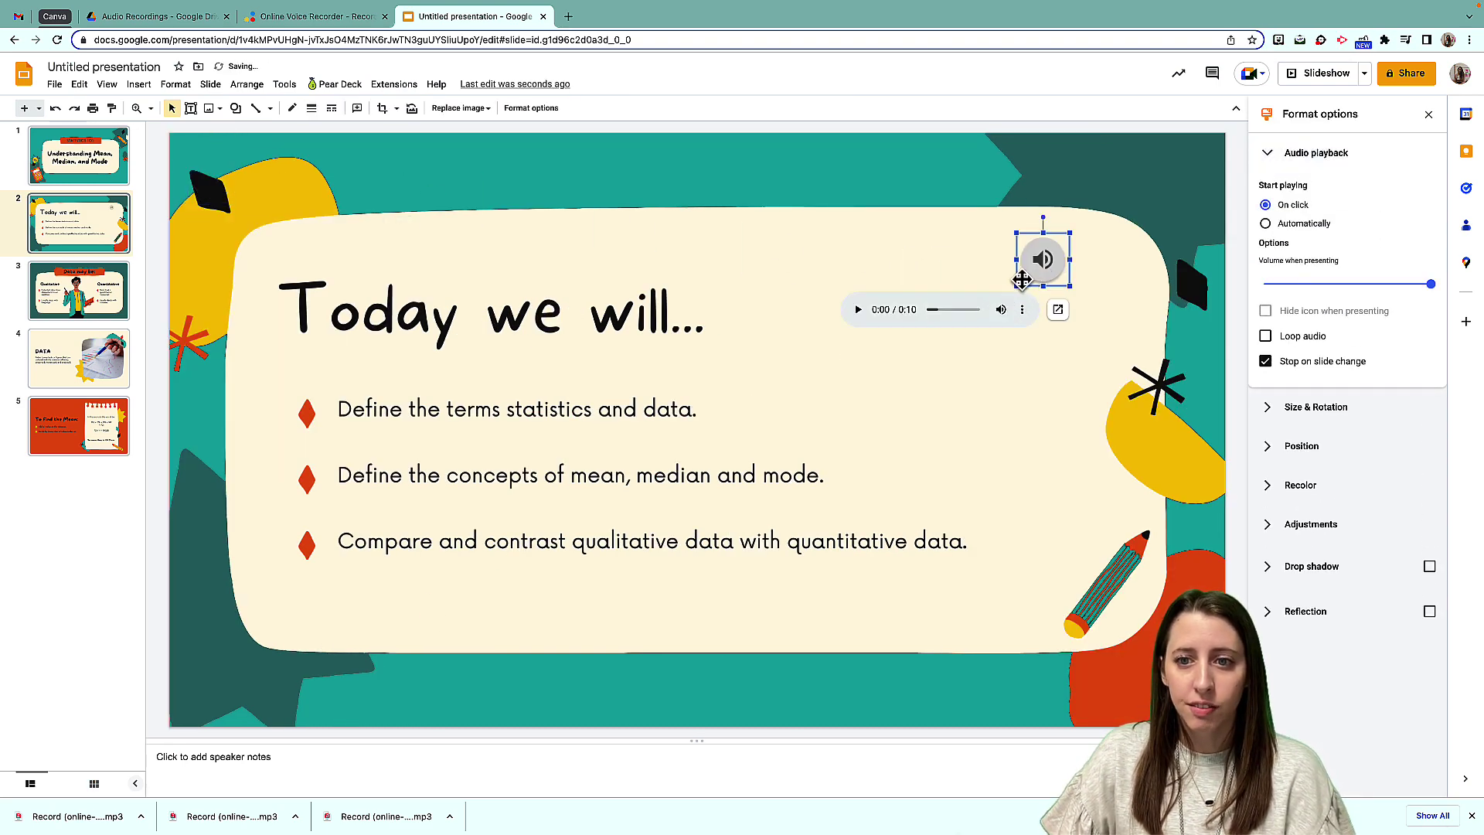
left_click_drag(1042, 262, 755, 316)
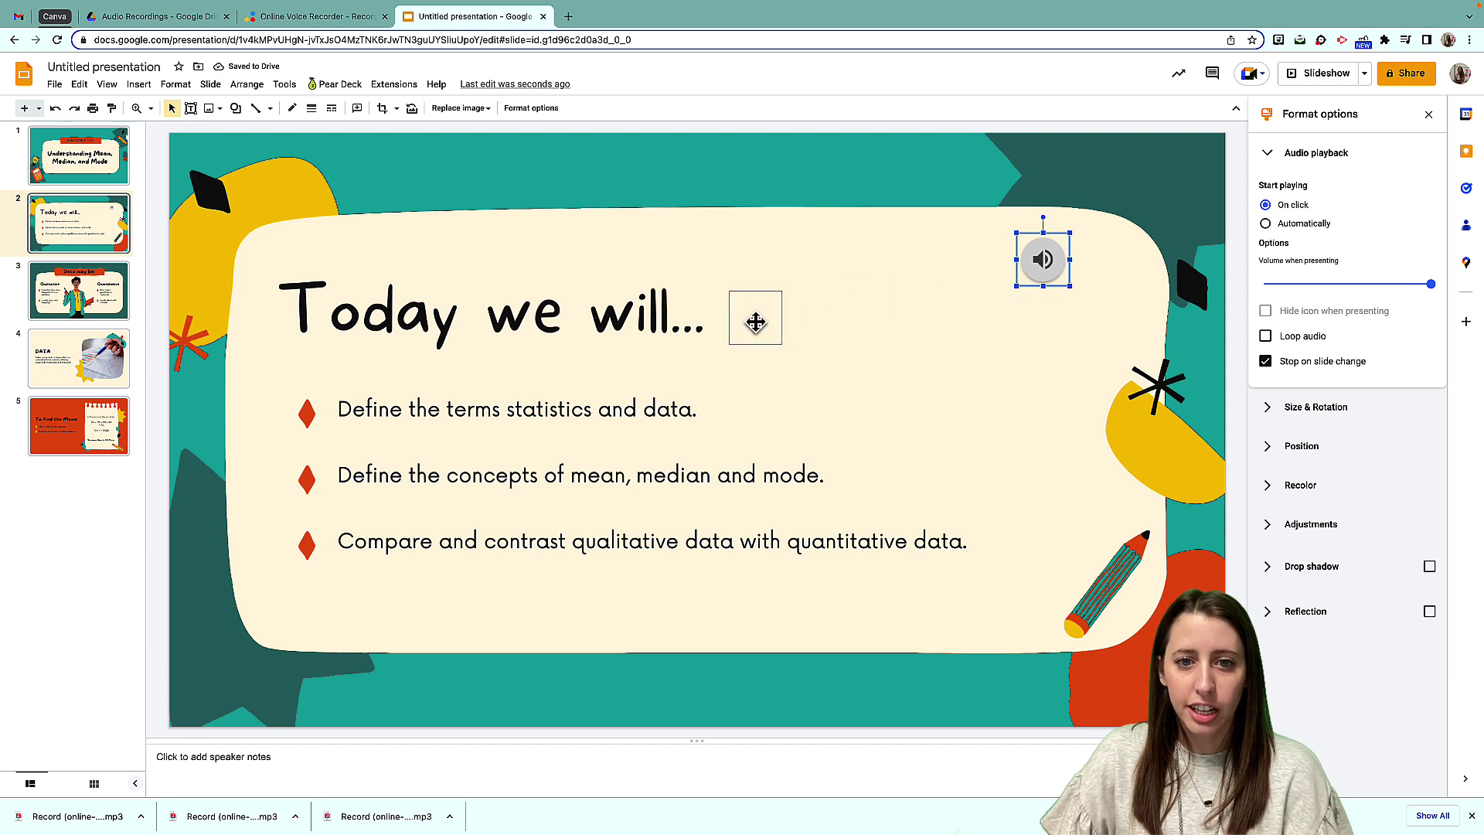
left_click(746, 368)
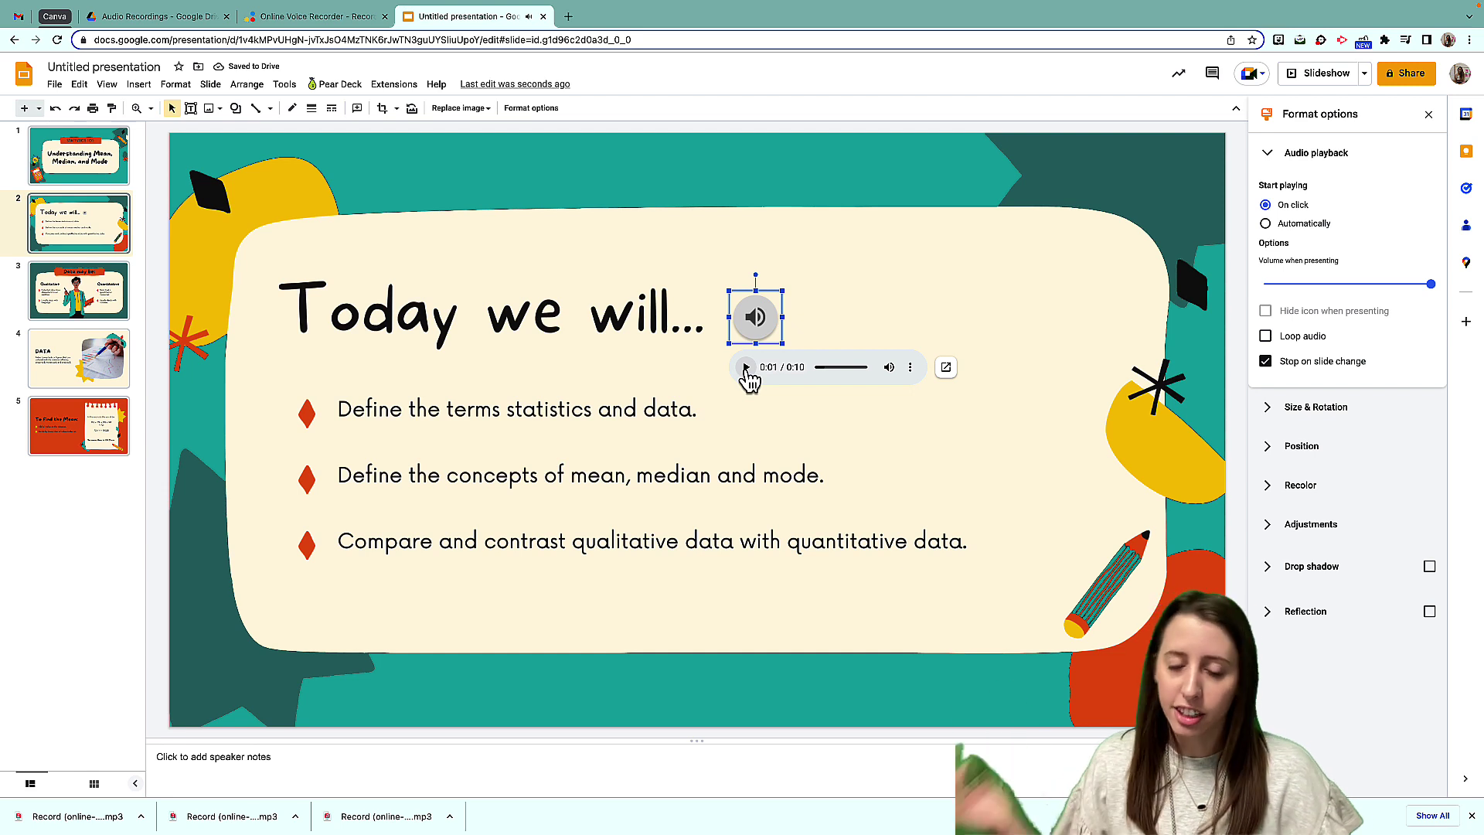
left_click(863, 312)
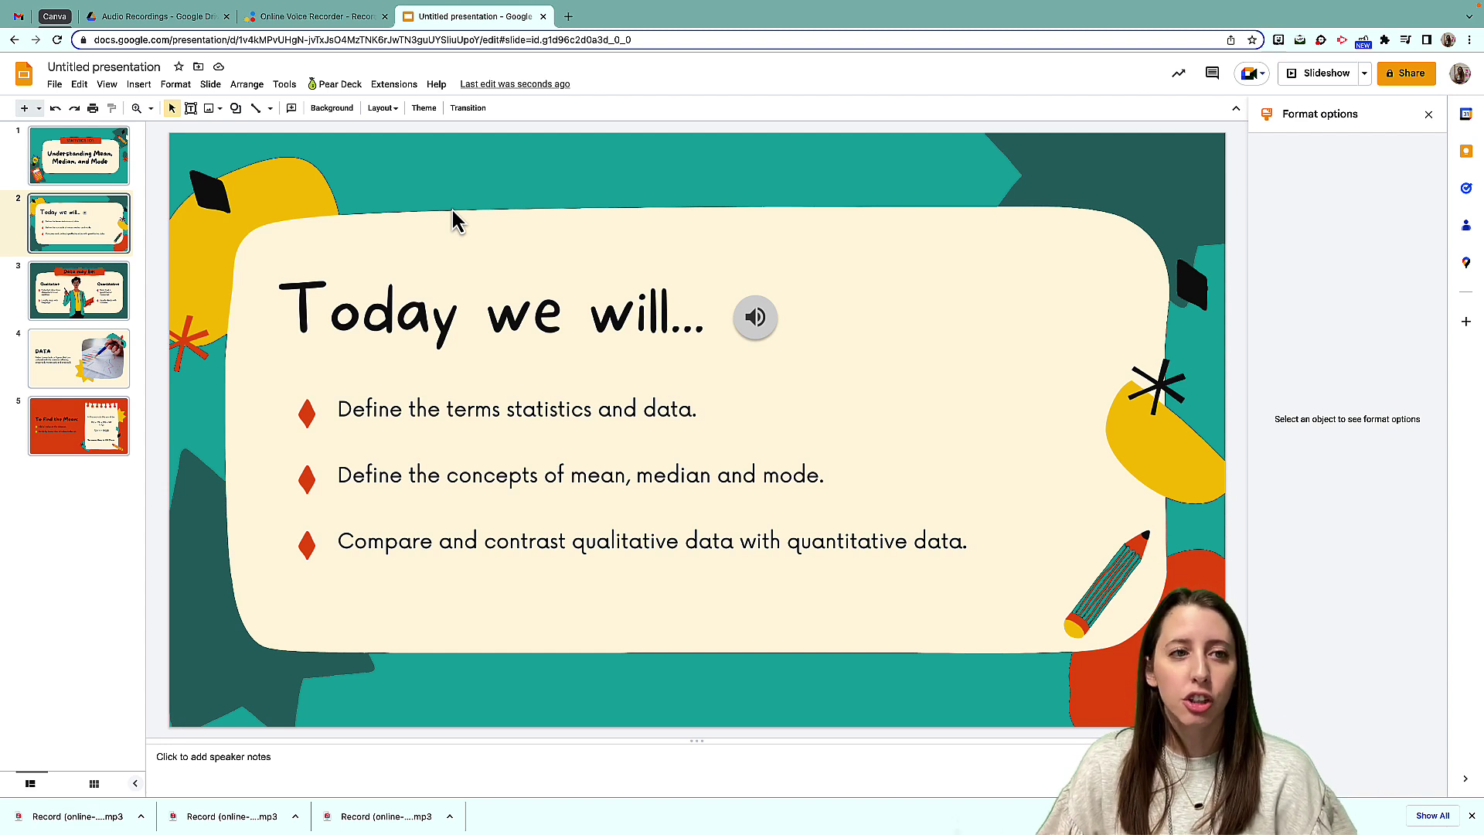
scroll(456, 222, "down", 1)
Go to the first slide and name the presentation 'Statistics' when sharing
left_click(78, 232)
left_click(93, 179)
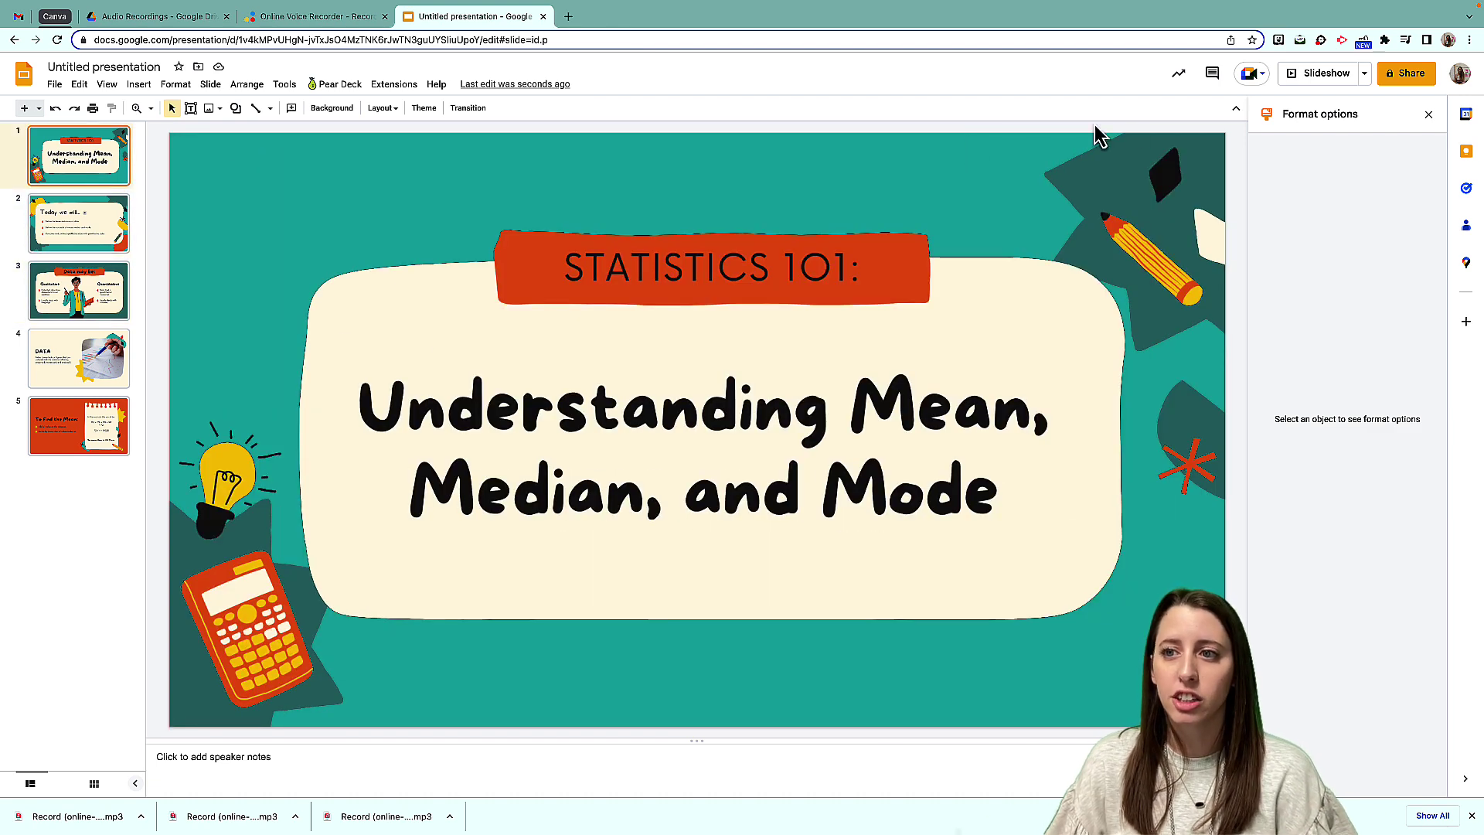
left_click(1415, 76)
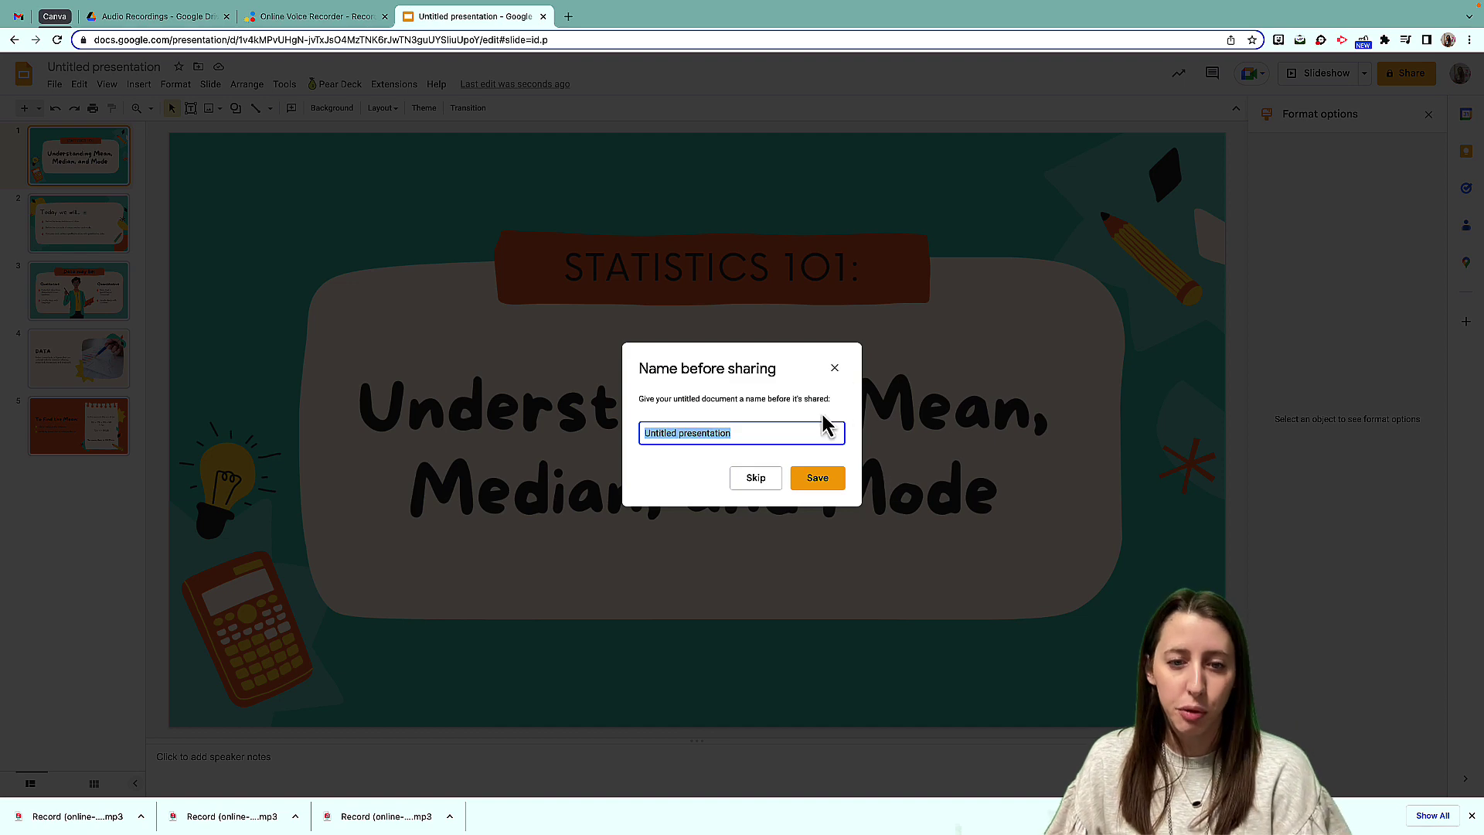
type("S")
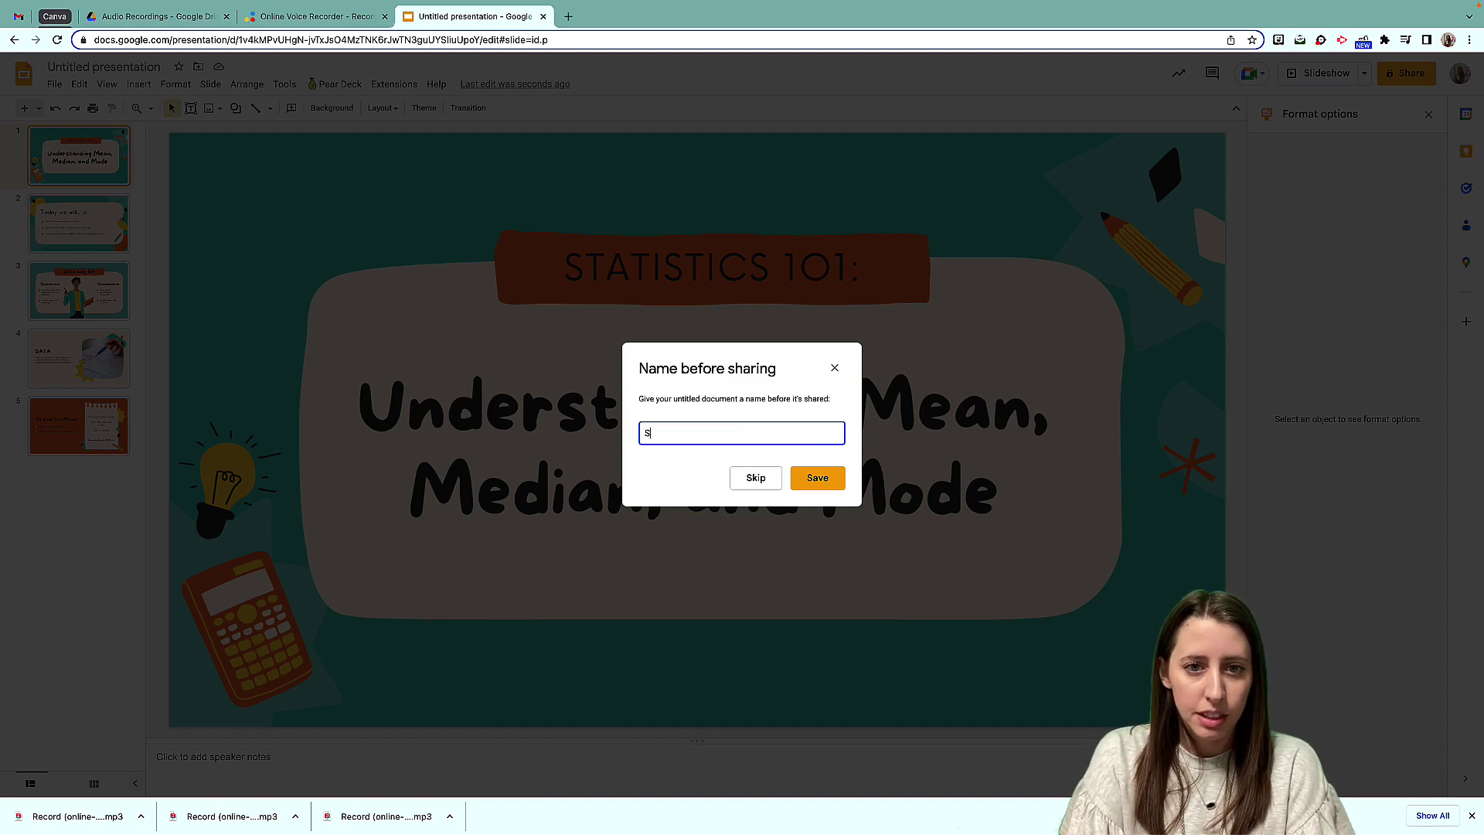
type("tatistics")
key("Return")
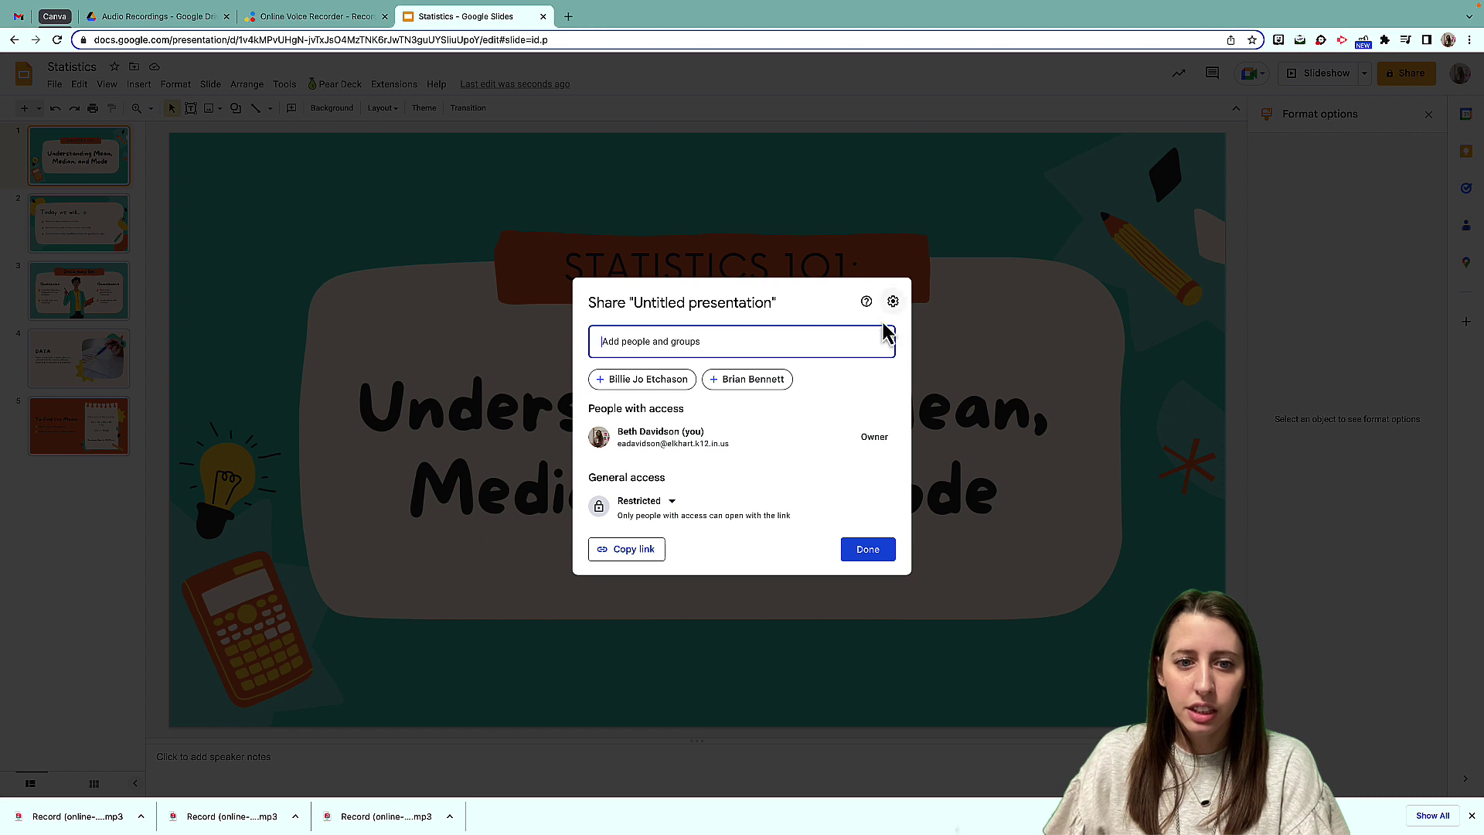
Make the deck viewable by anyone with the link, then copy the link to paste into a new tab
left_click(641, 510)
left_click(730, 624)
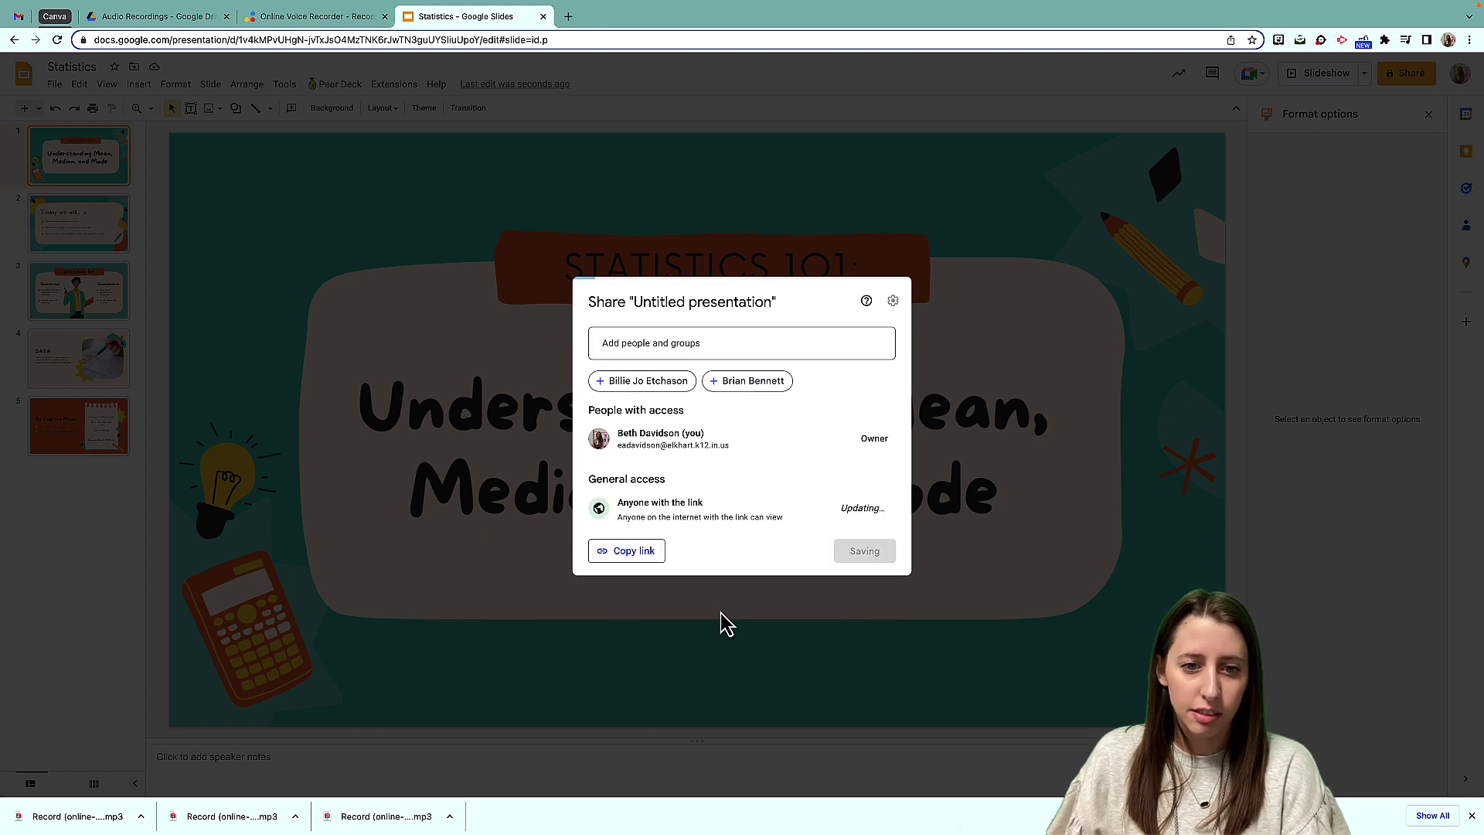
left_click(646, 558)
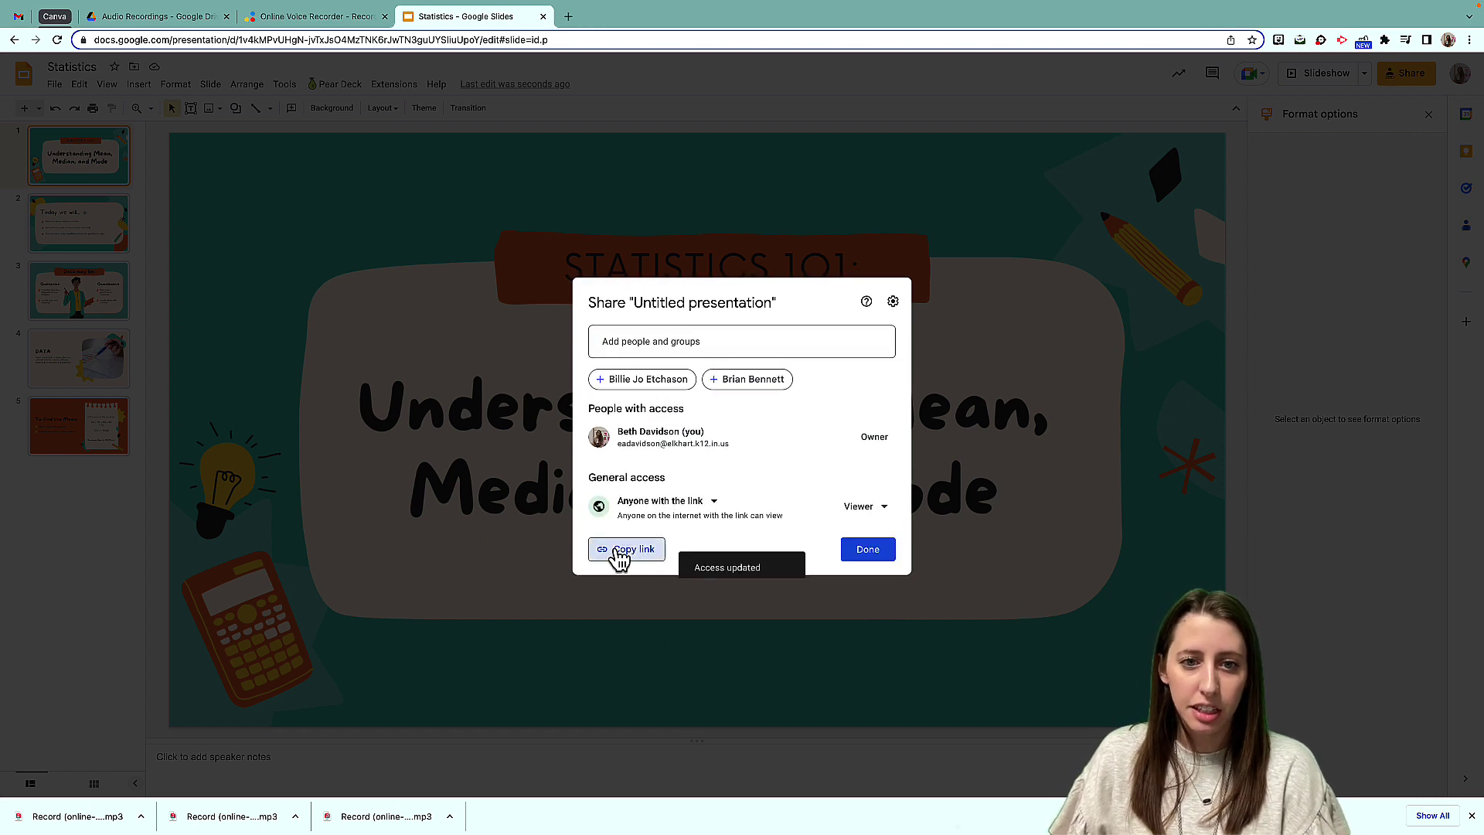
left_click(568, 17)
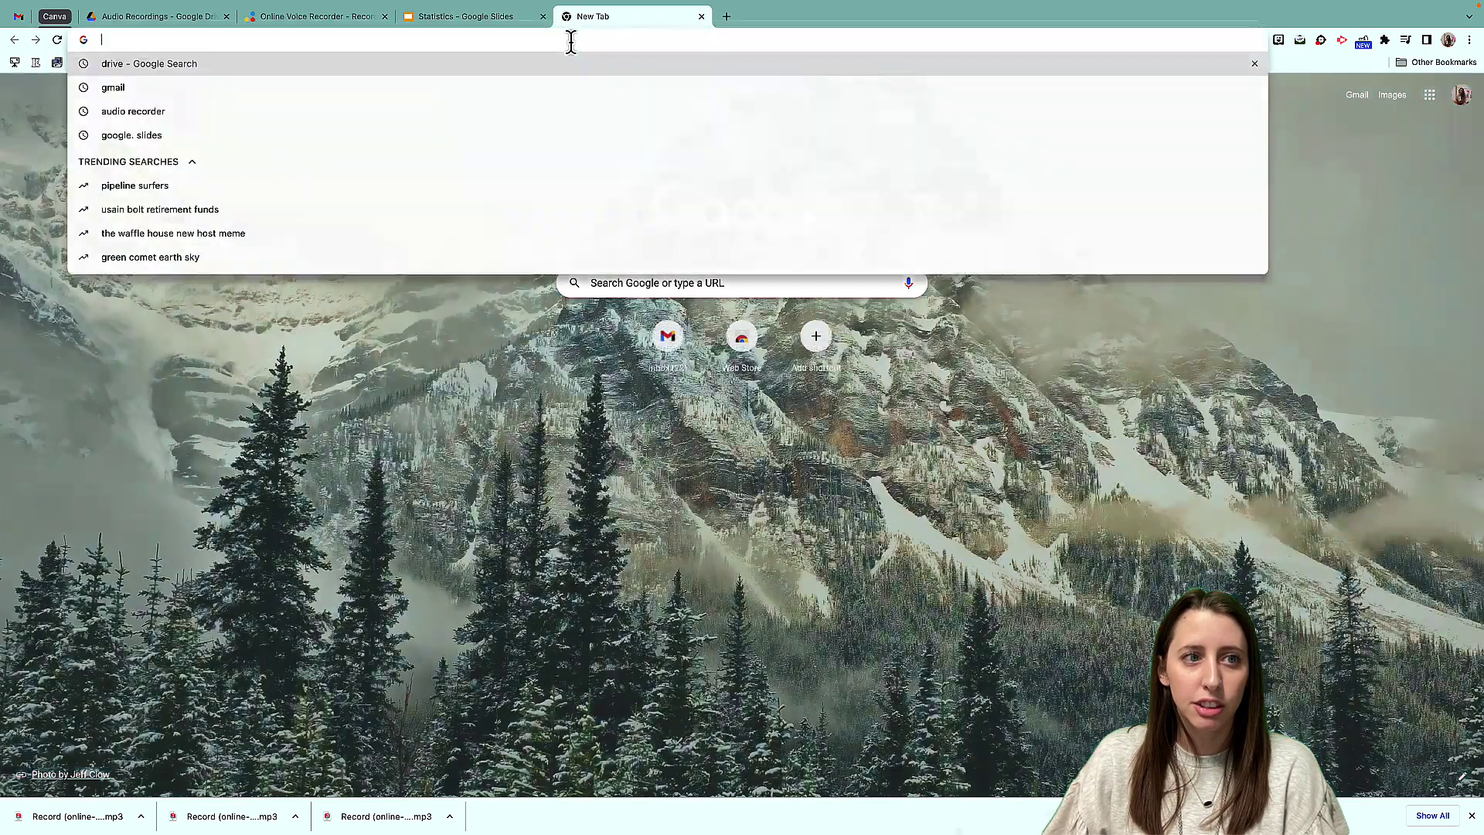
right_click(662, 40)
Load the deck's link with edit?usp=sharing replaced by 'preview' and advance one slide
left_click(669, 122)
left_click_drag(610, 40, 533, 41)
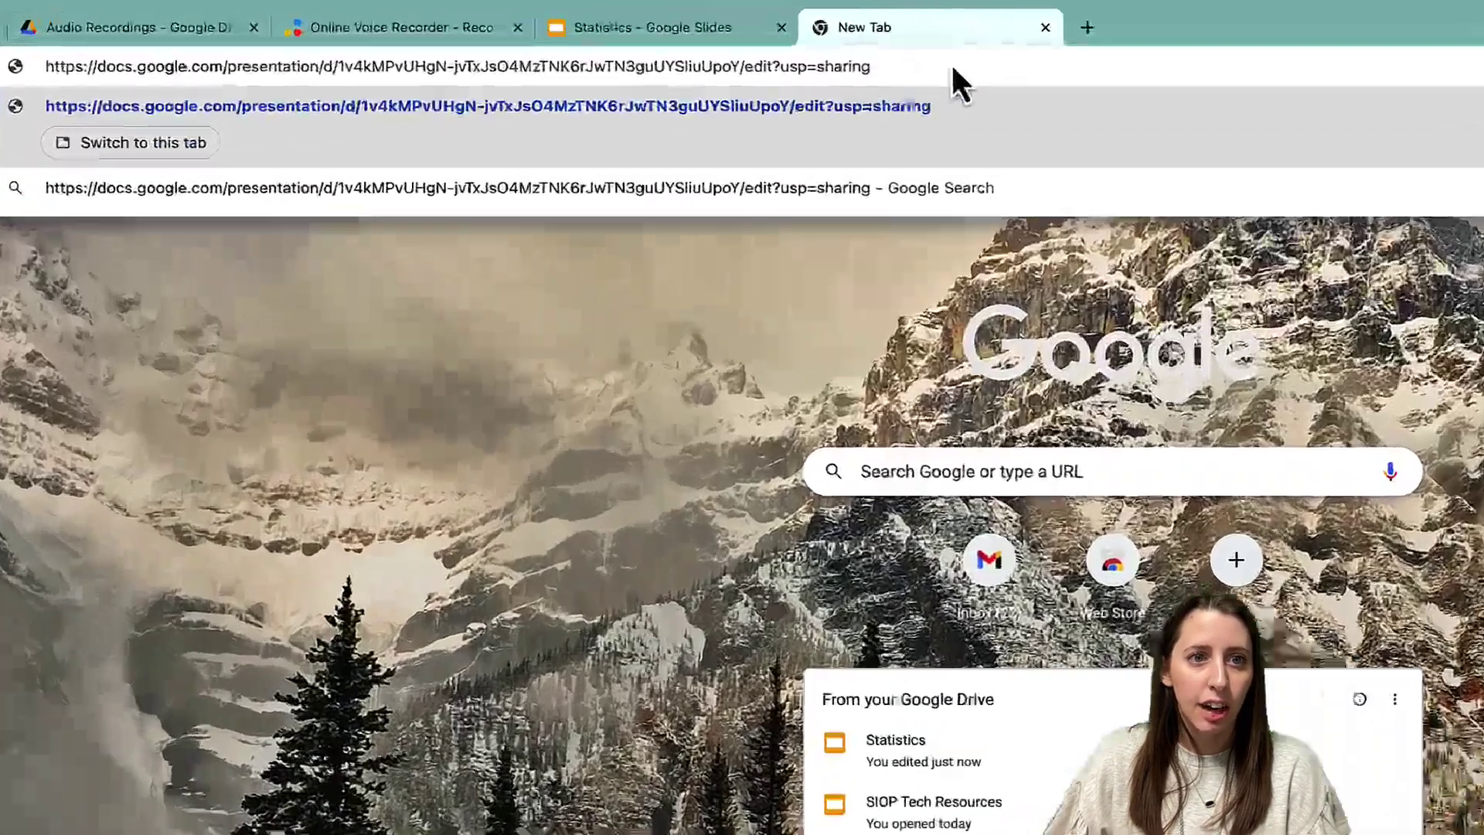
type("preview")
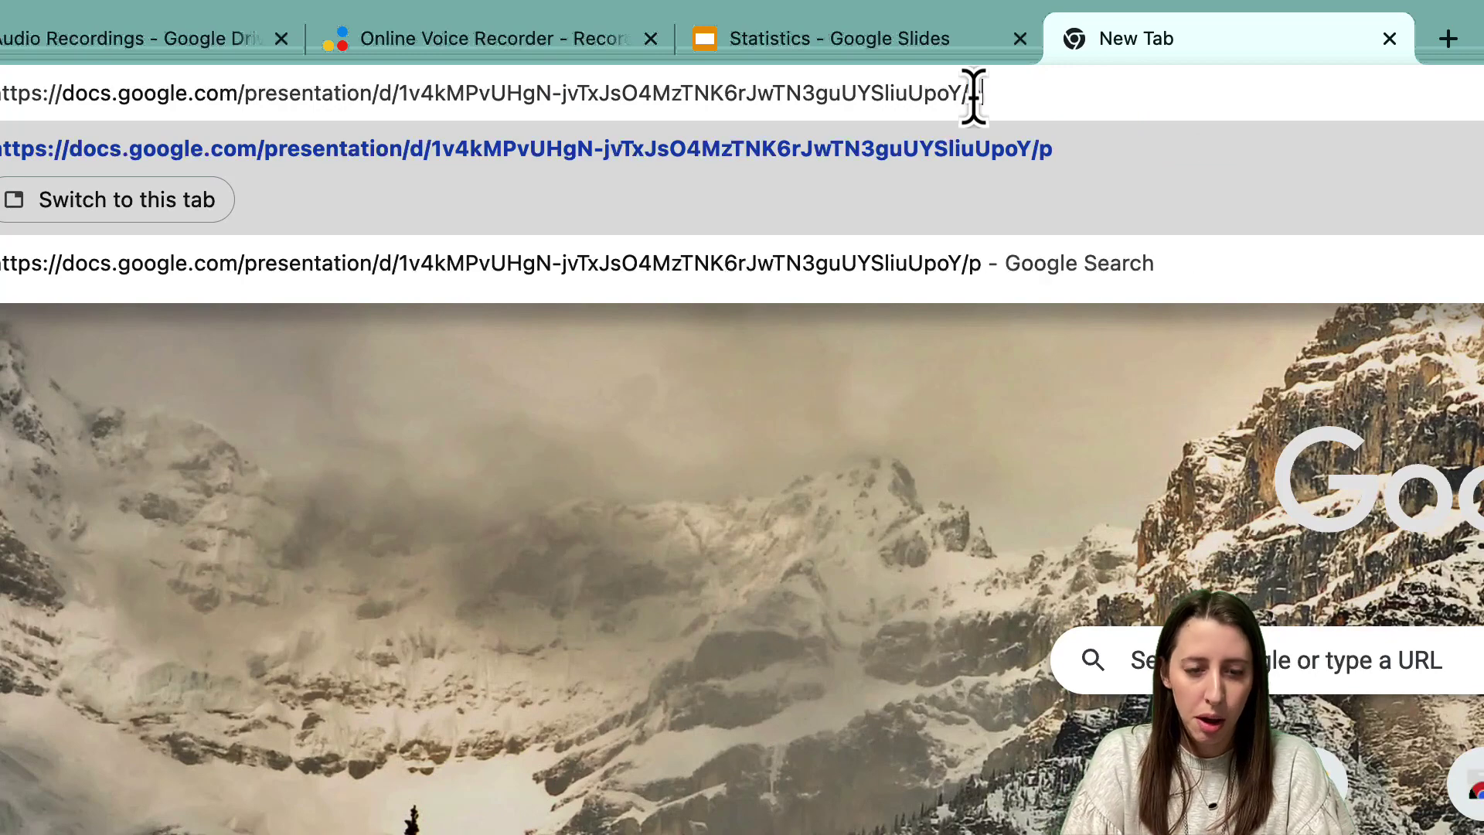
key("Return")
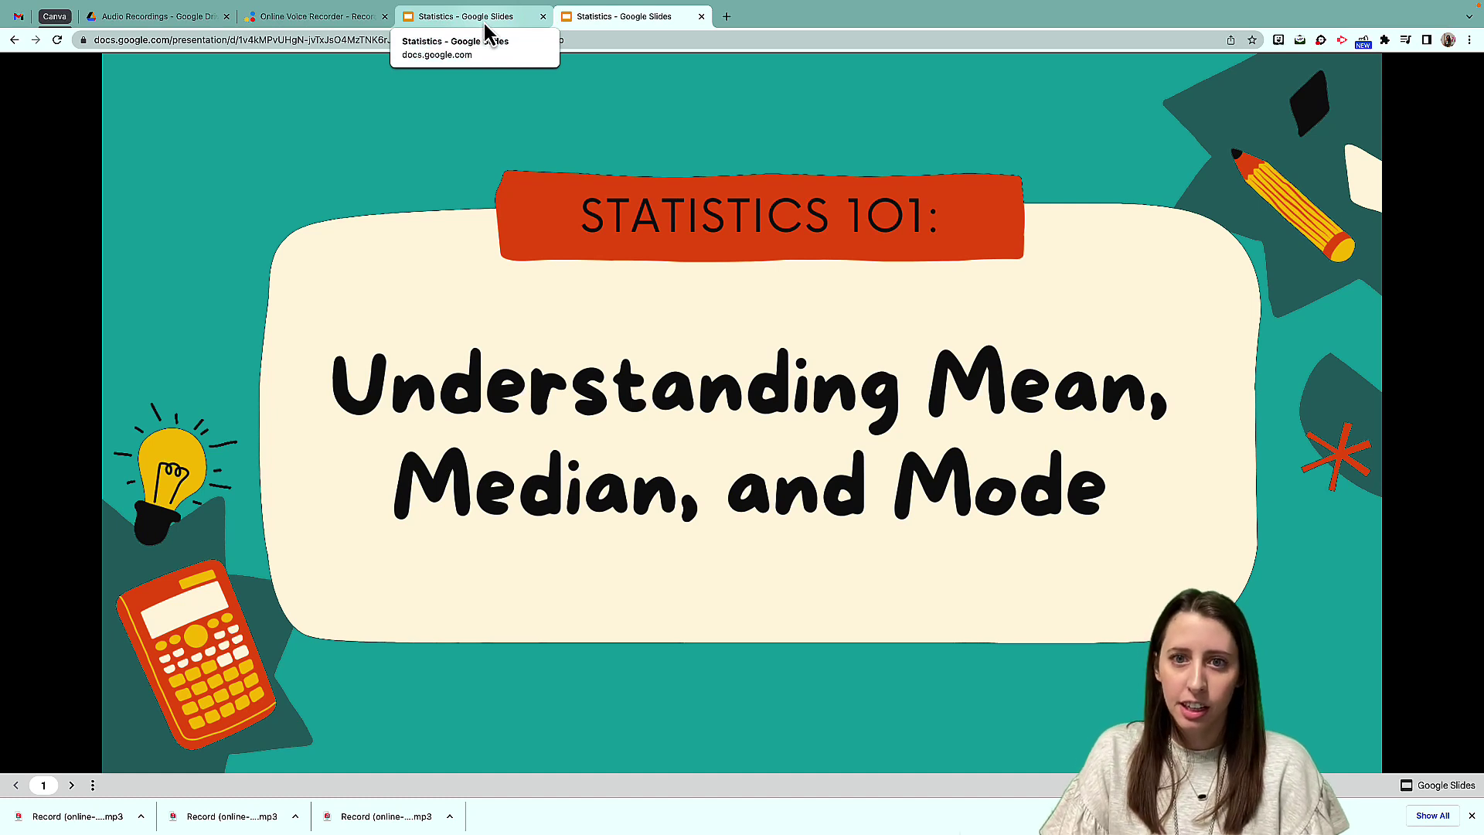
key("Right")
mouse_move(828, 290)
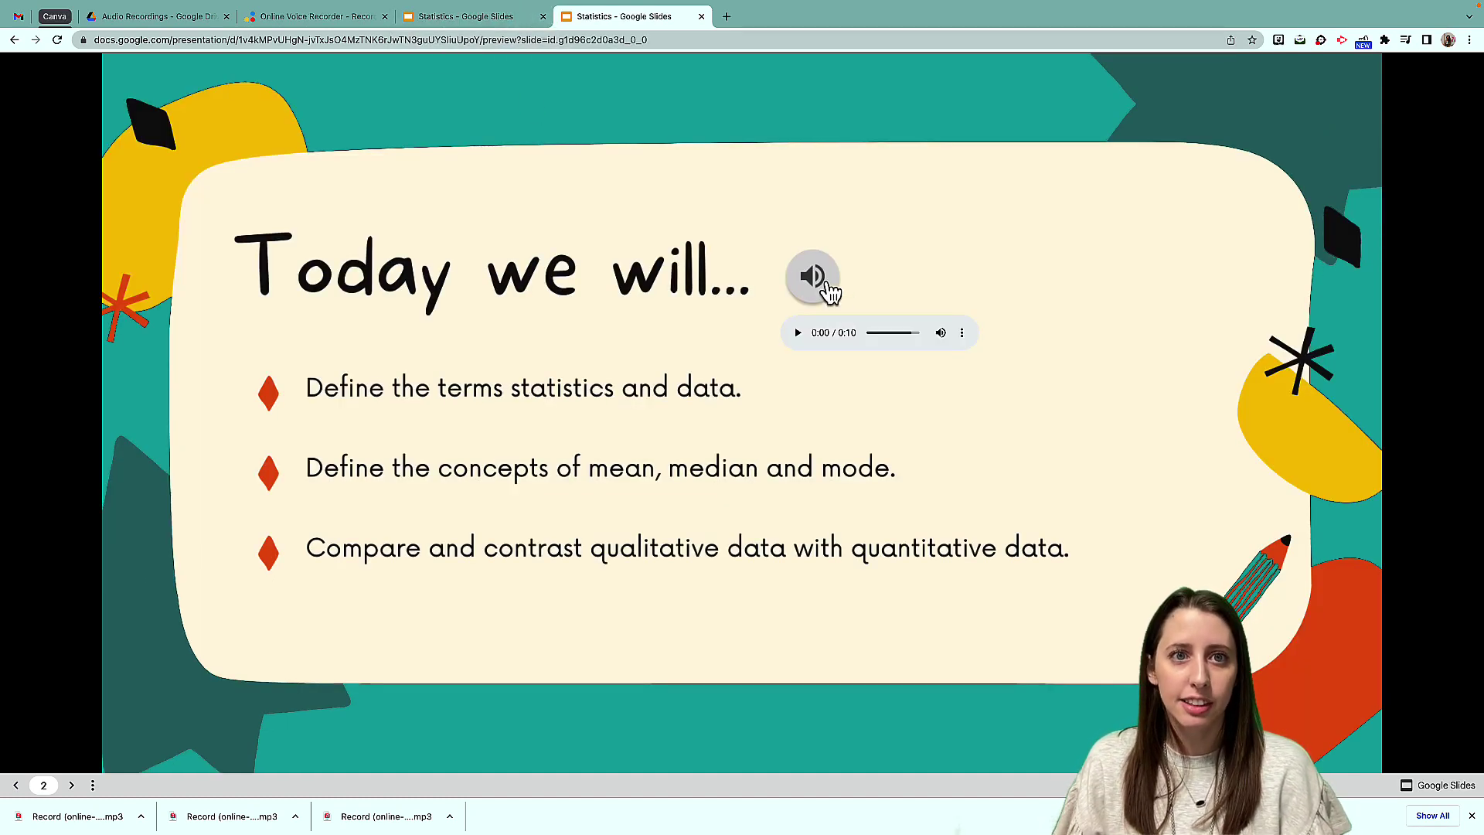
Open the recopied sharing link in another tab and select slide 2's narration audio
left_click(452, 19)
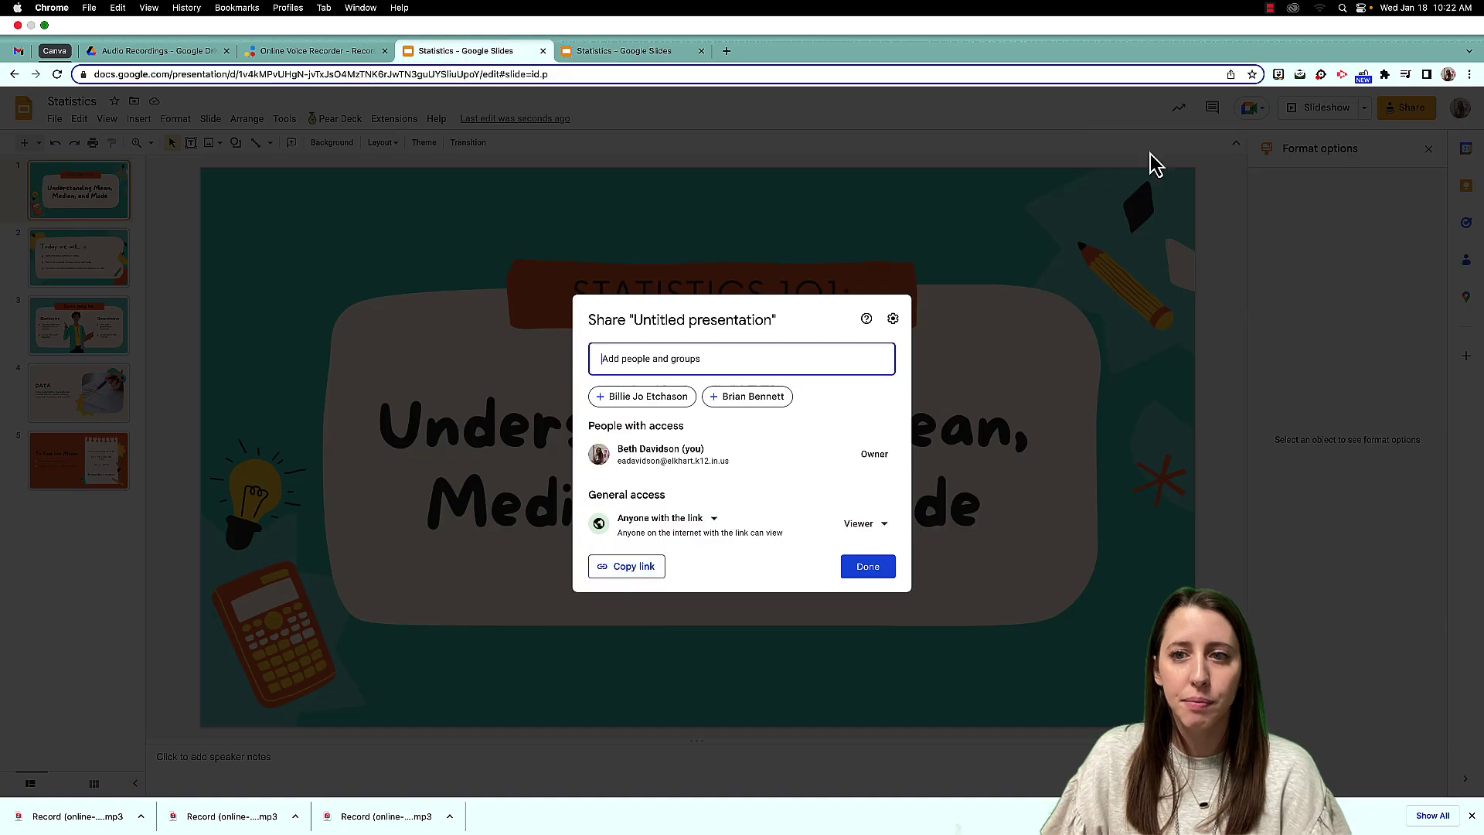
left_click(645, 550)
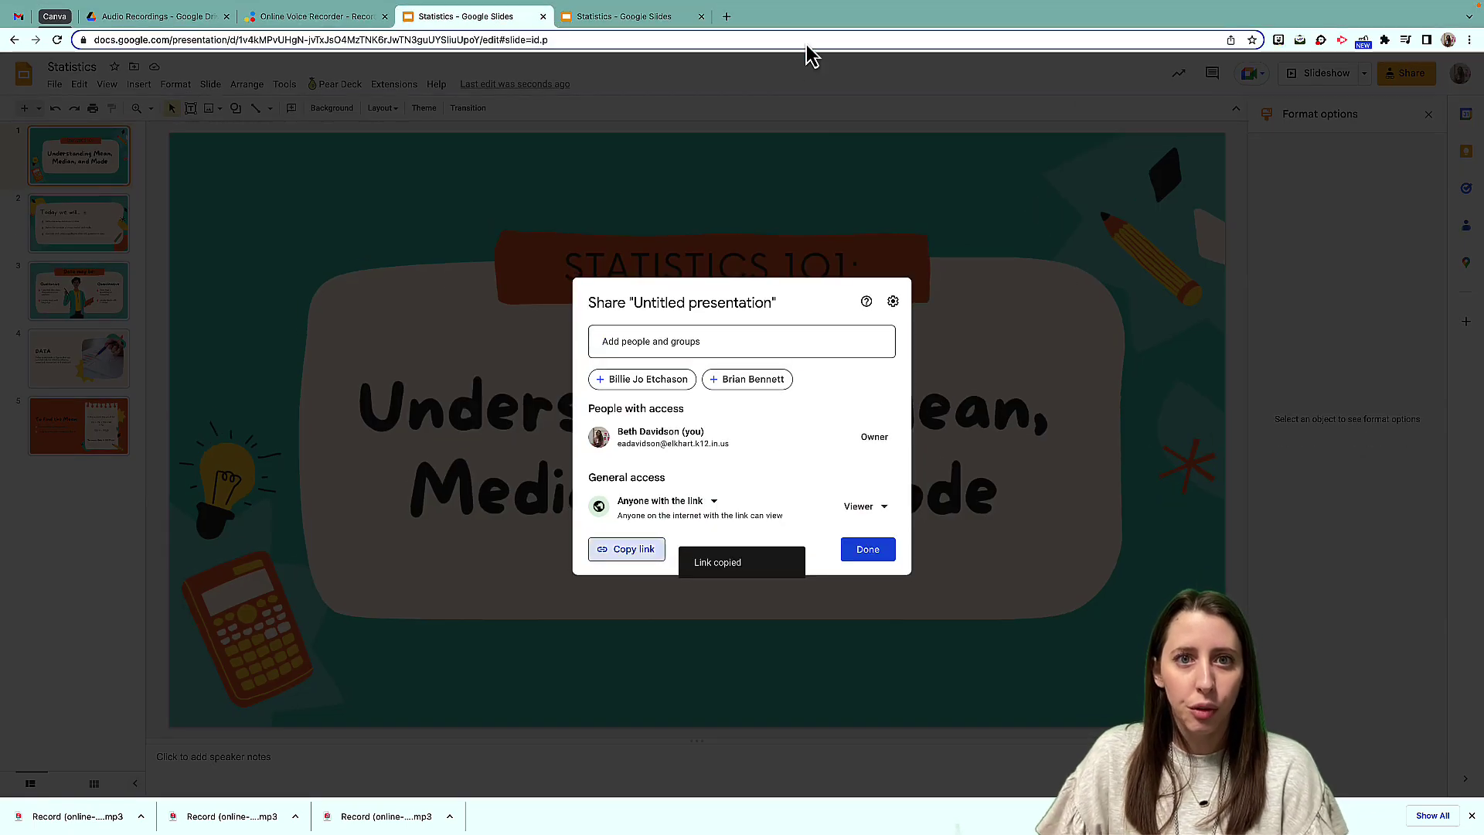
left_click(727, 16)
key("super+v")
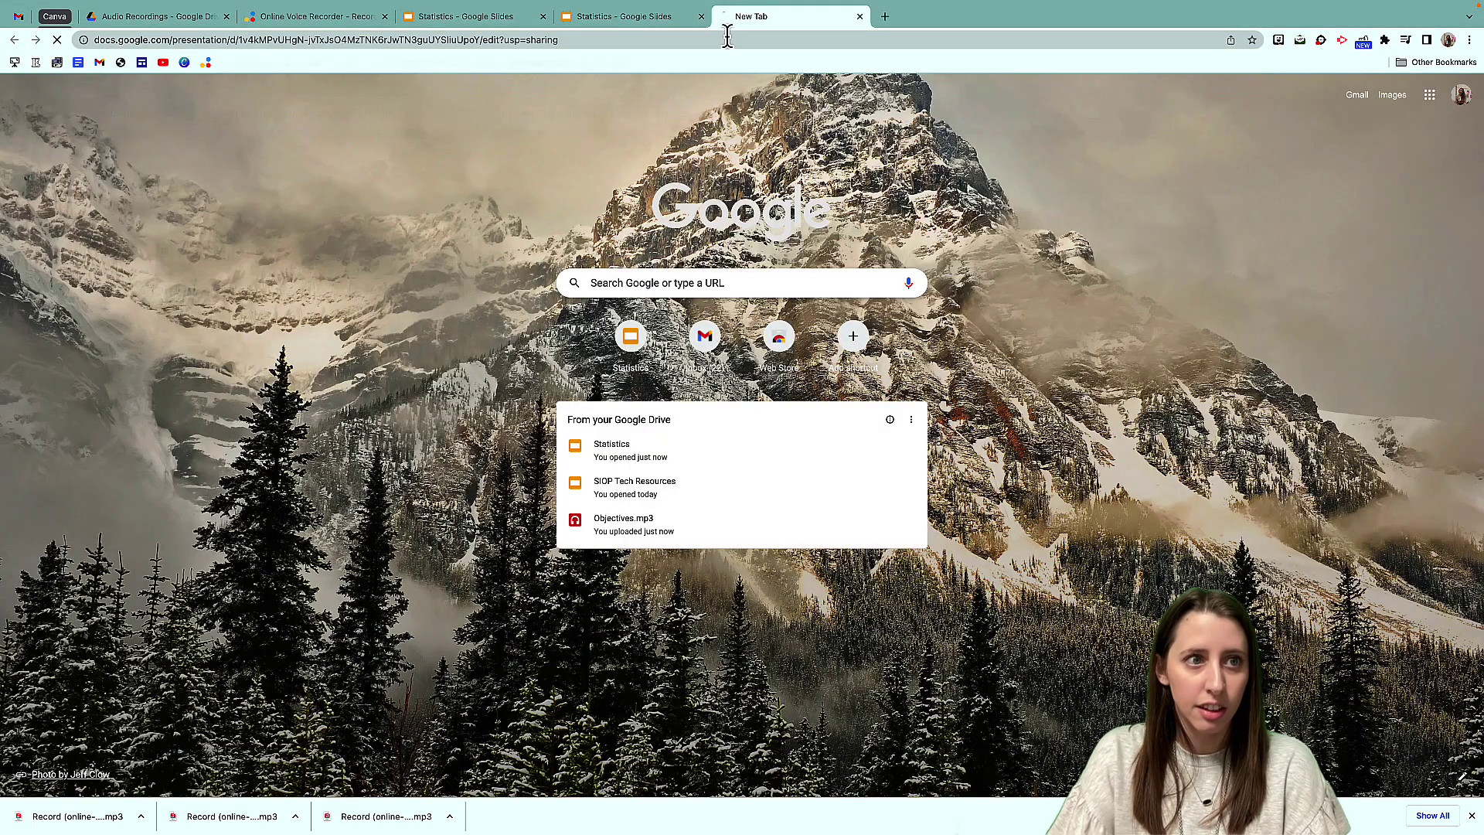
key("Return")
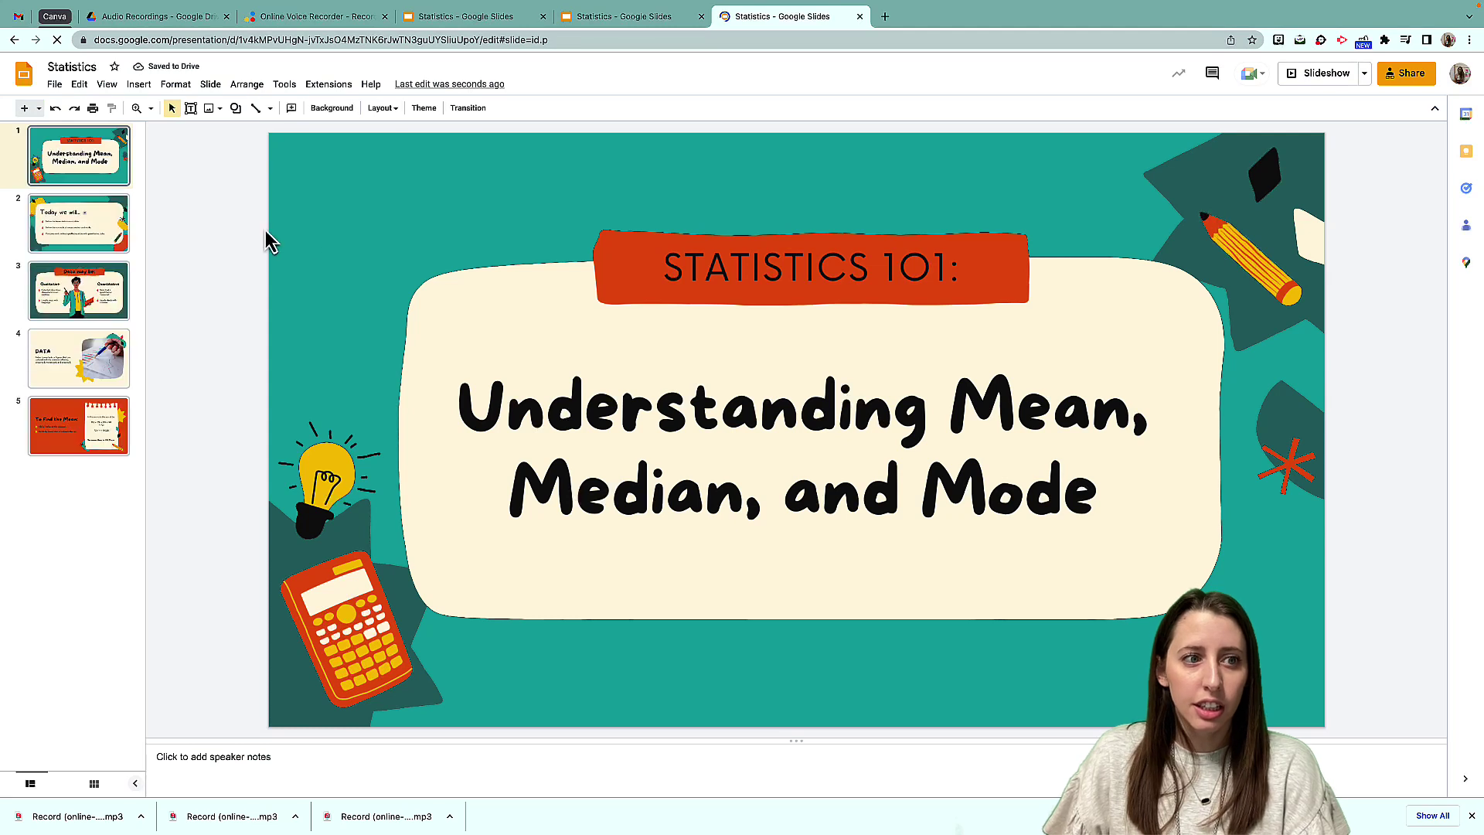
left_click(65, 228)
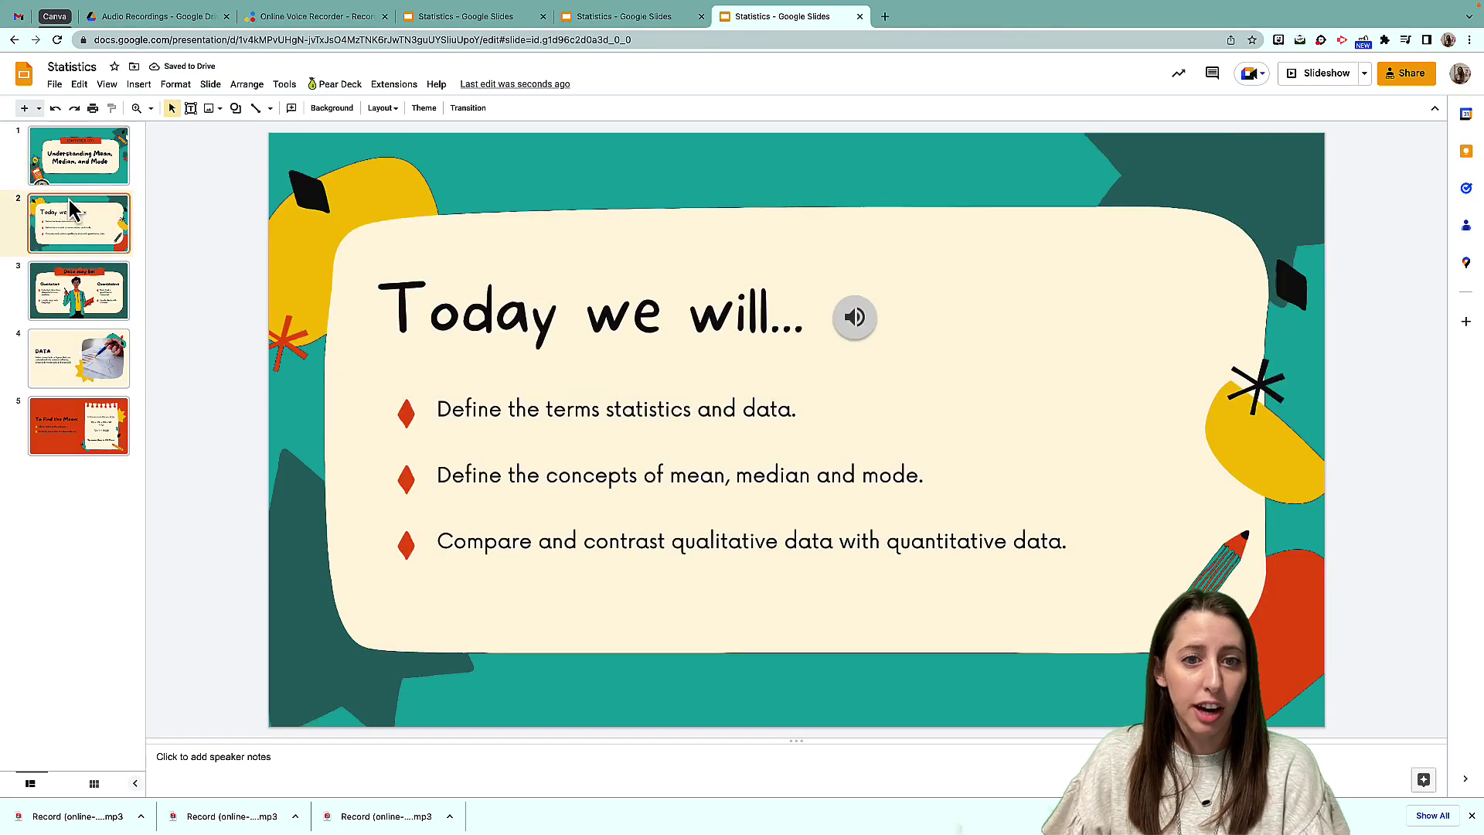
left_click(854, 326)
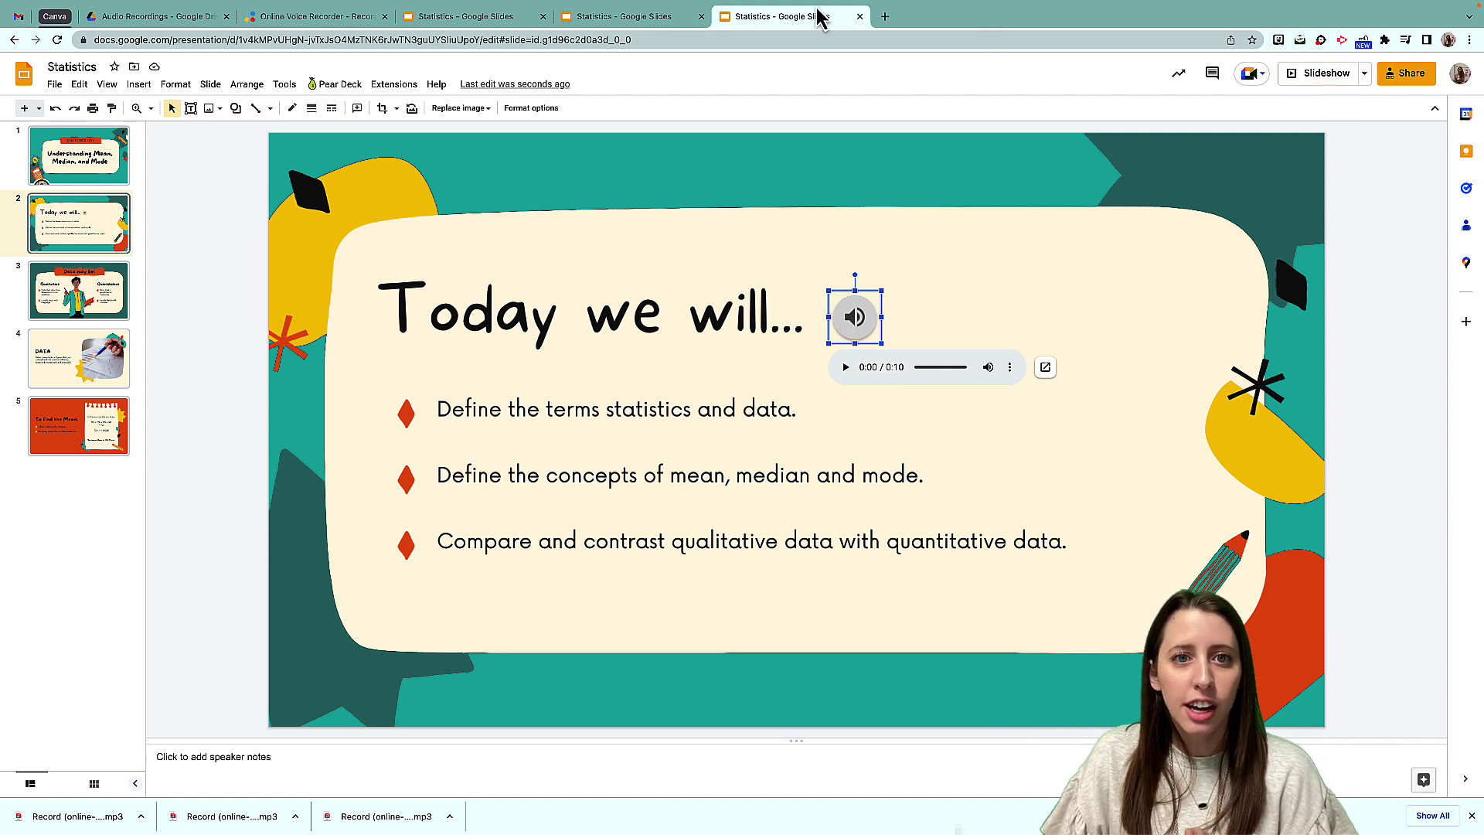
left_click(647, 22)
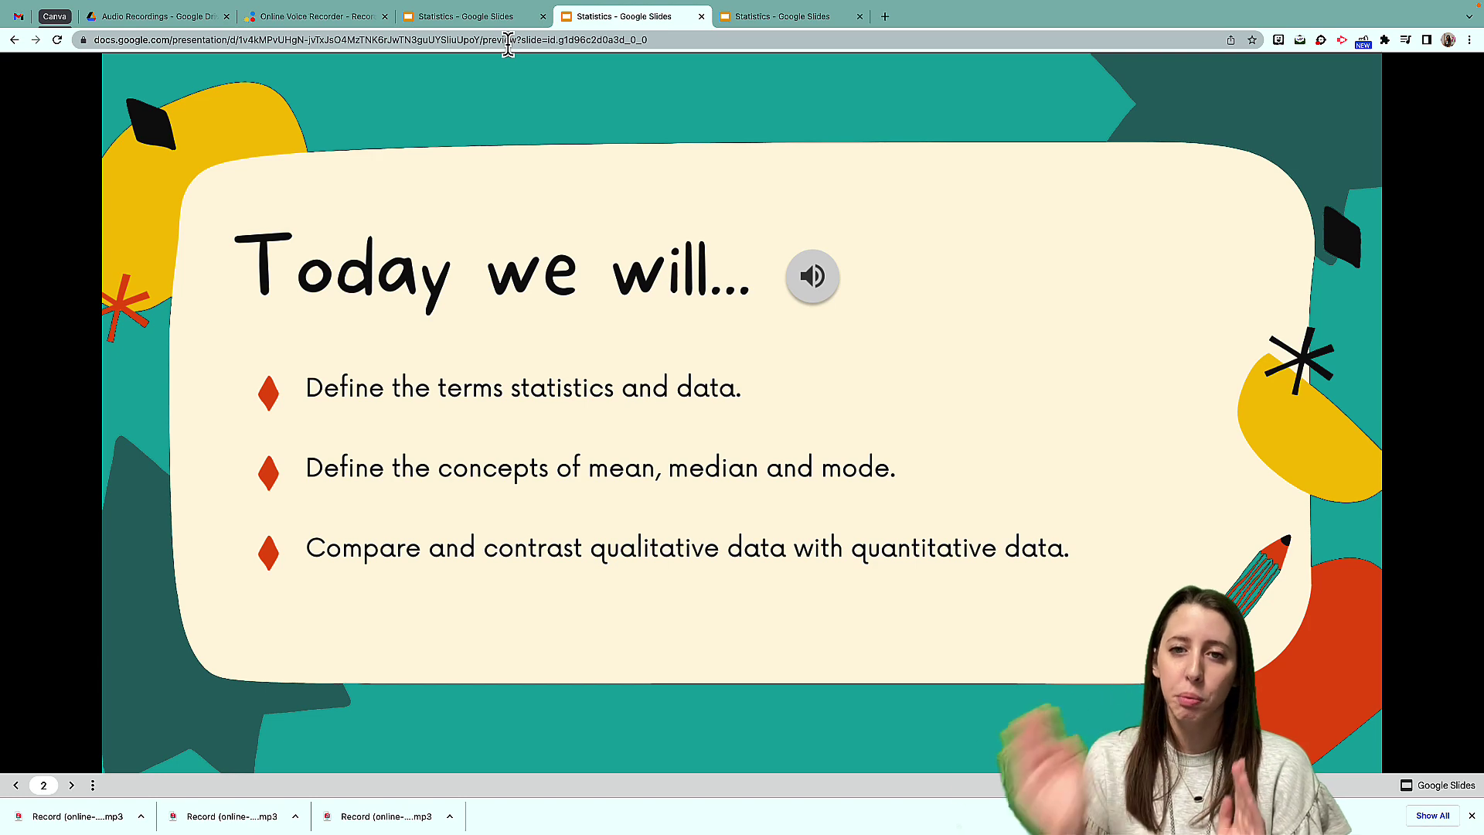
Page from slide 2 to the 'Data may be:' slide, back, and forward again
key("Right")
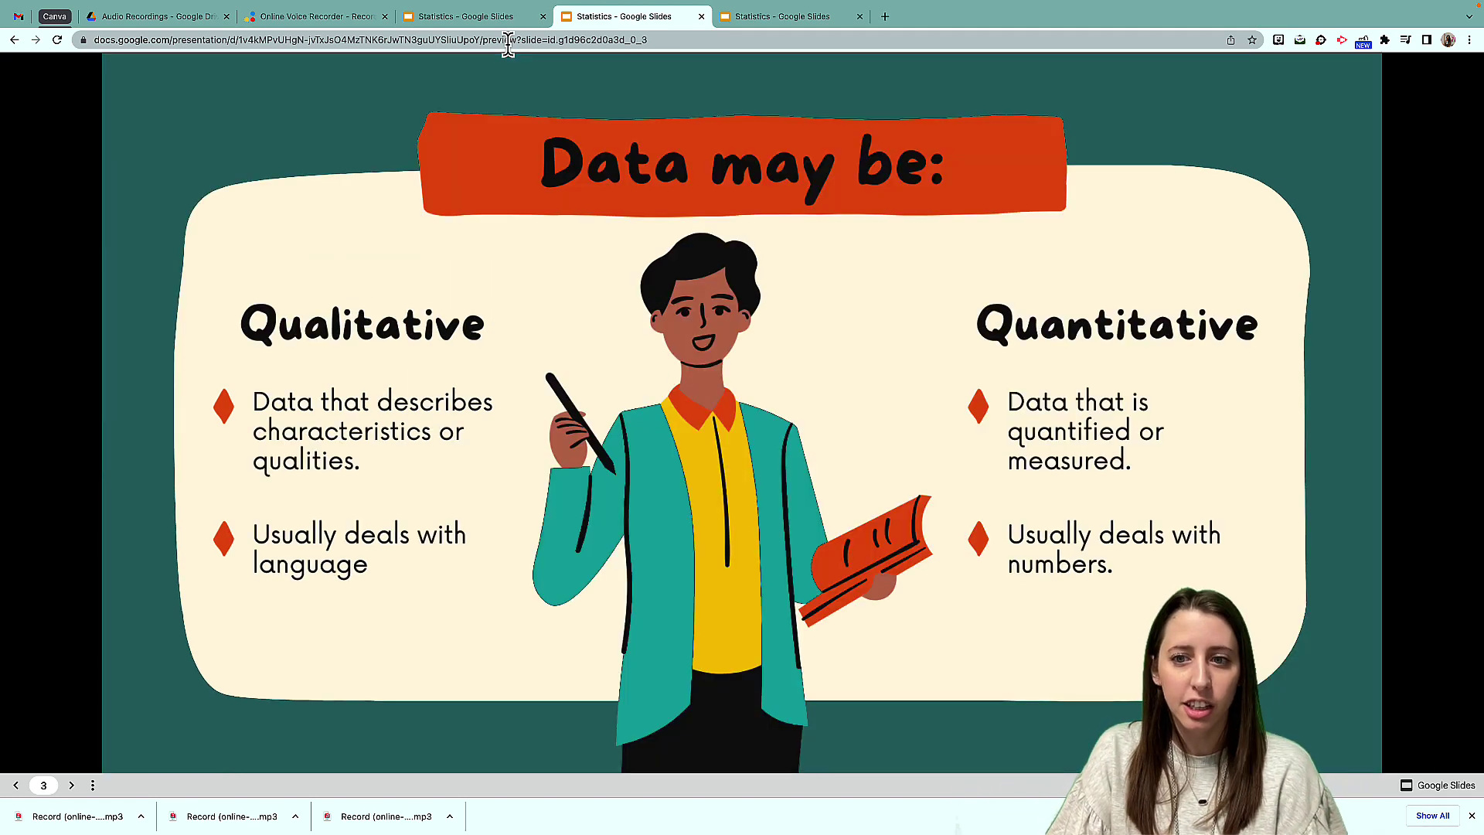
key("Left")
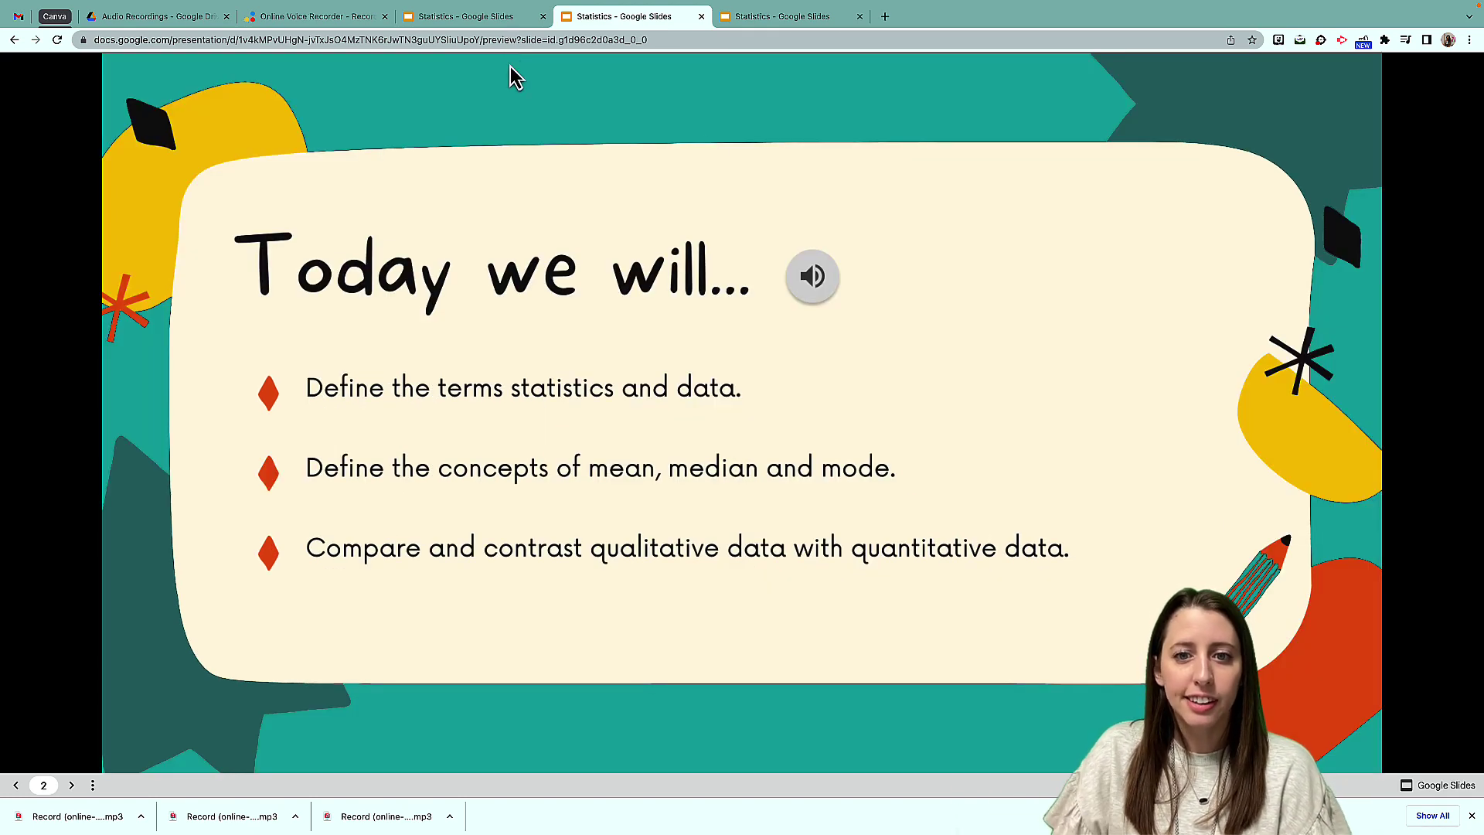
key("Right")
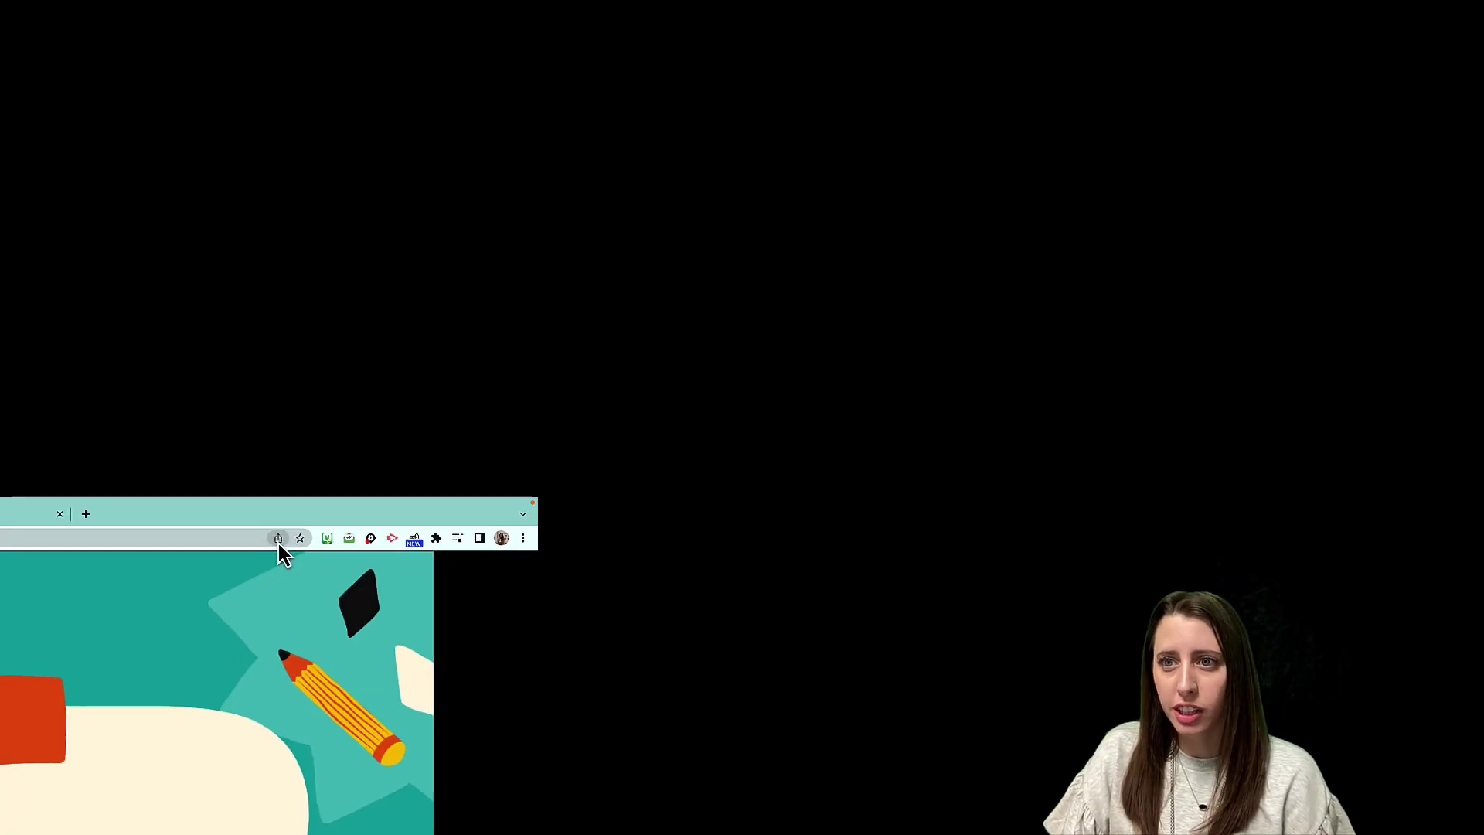
left_click(267, 548)
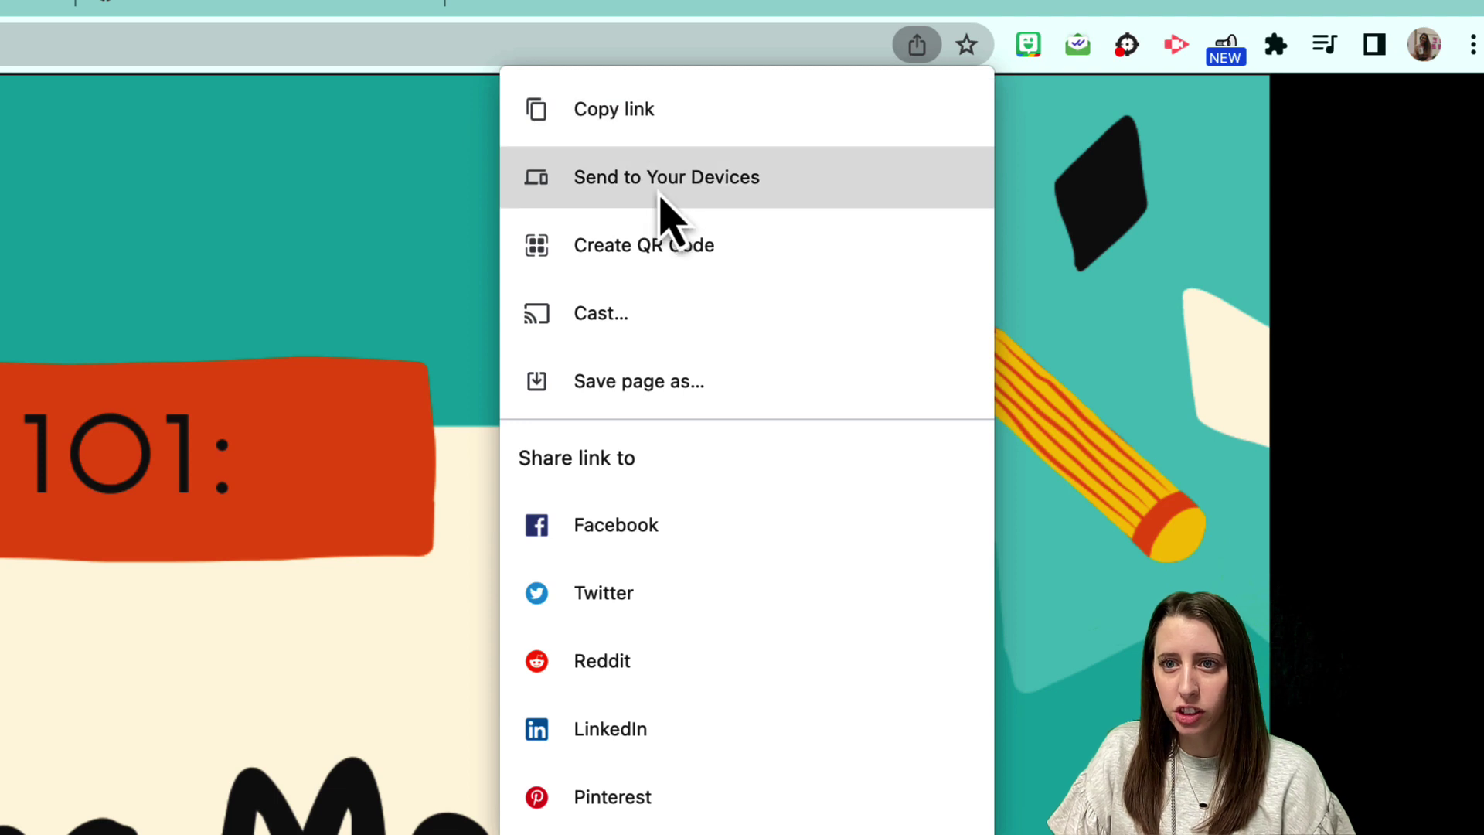
Download the preview link's QR code as qrcode_docs.google.com.png and open it in Preview at the top right
left_click(644, 246)
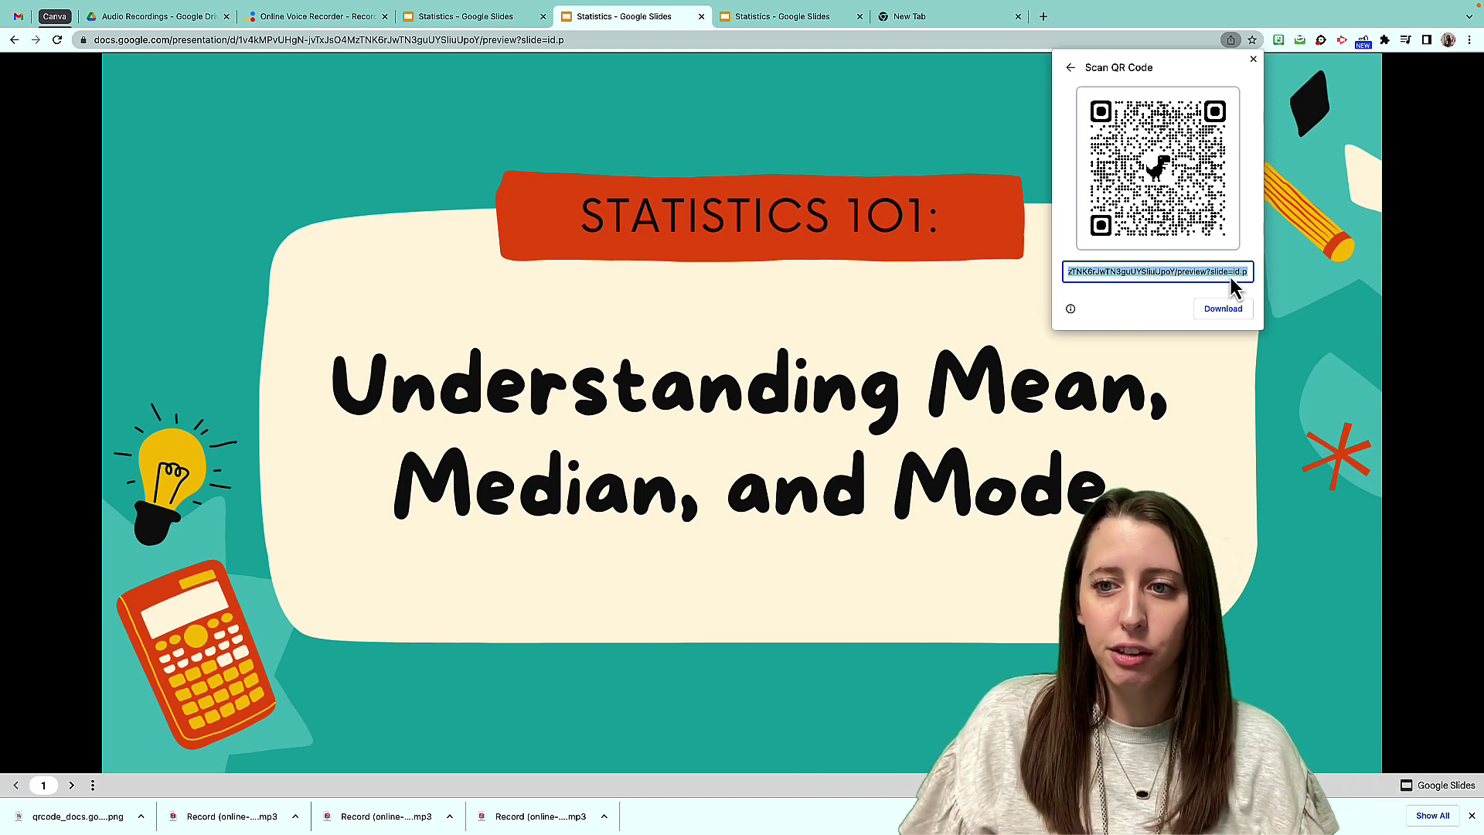
left_click(48, 818)
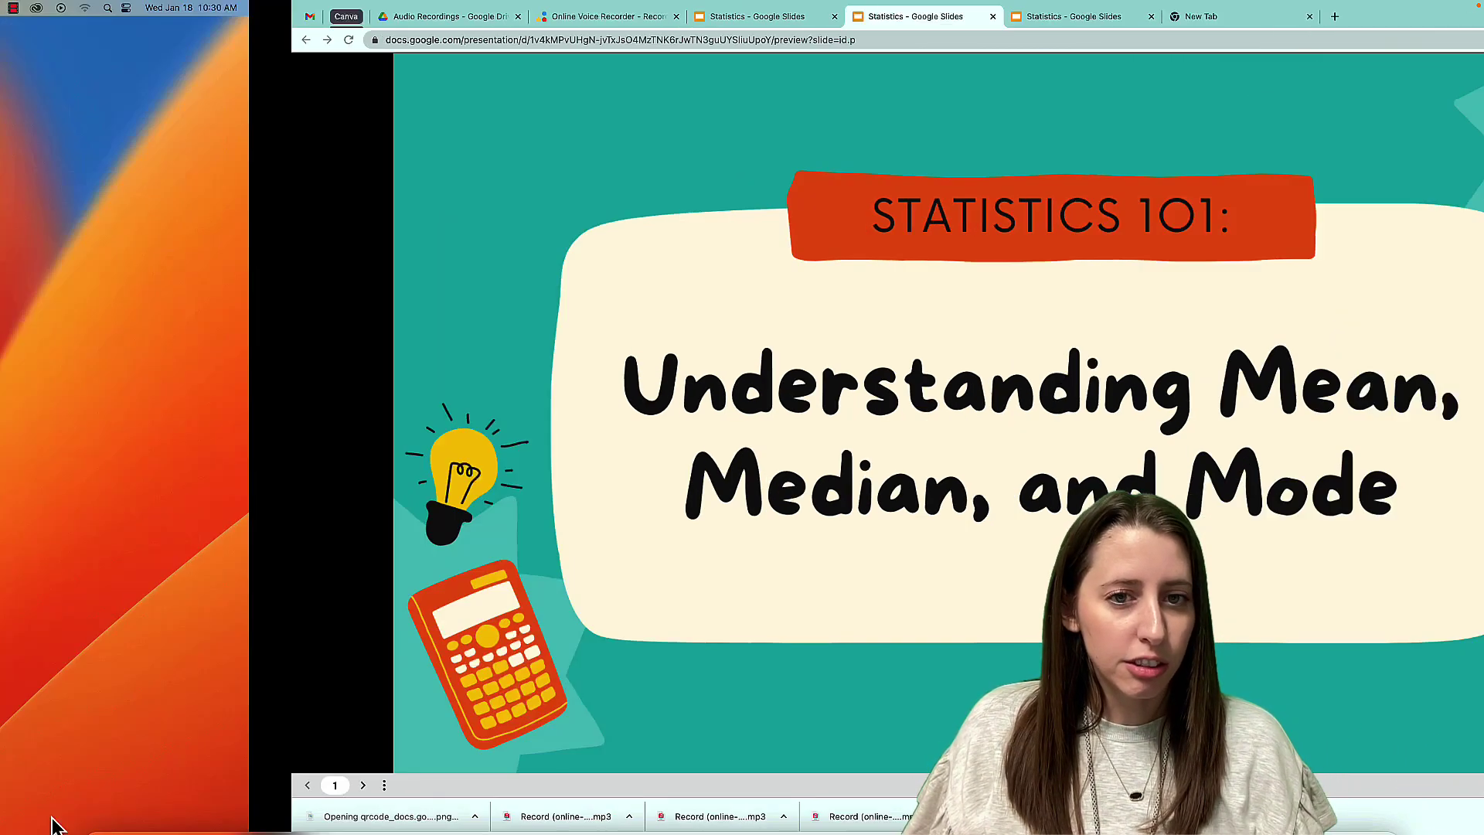
left_click_drag(193, 40, 1119, 82)
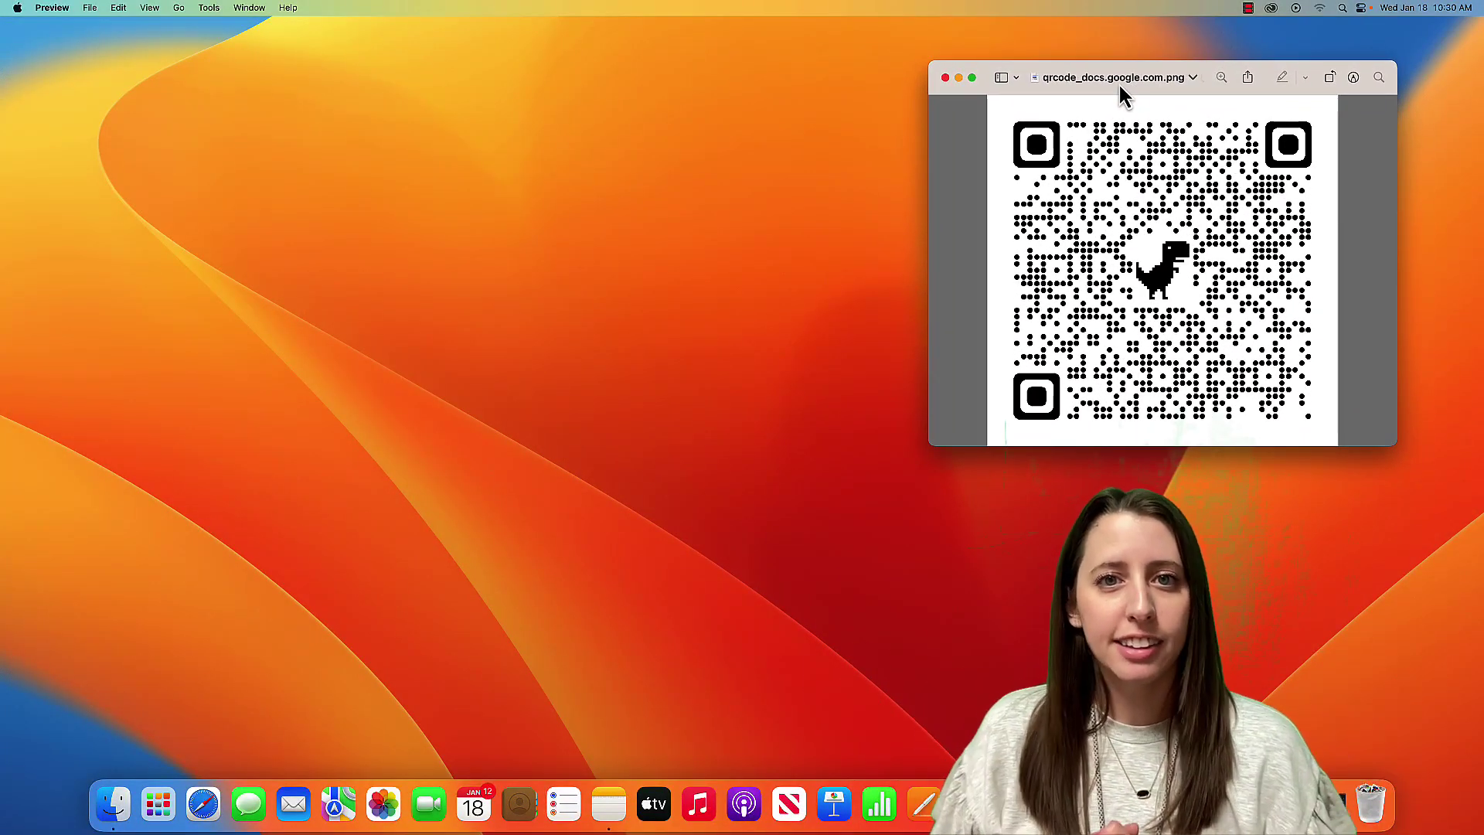